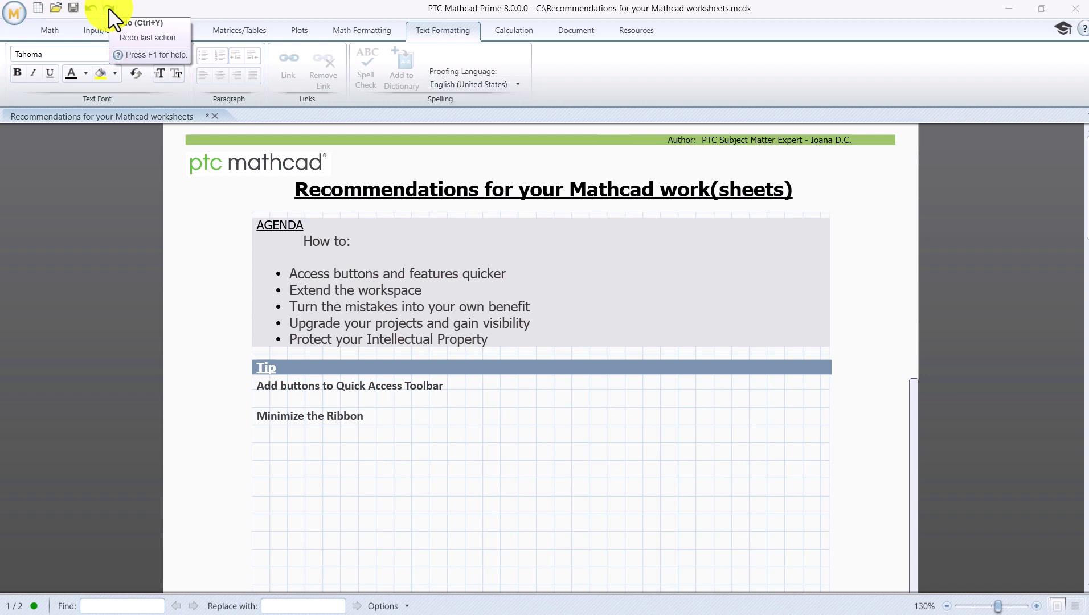
# Step: Redo the yellow highlighting on each agenda bullet, through 'Protect your Intellectual Property'
pyautogui.click(108, 8)
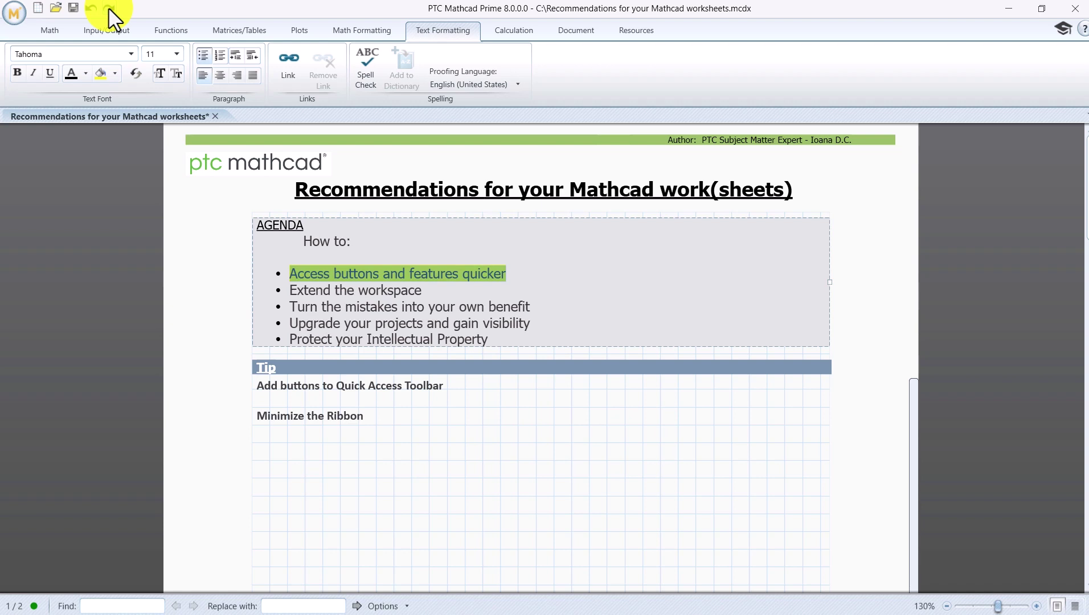
pyautogui.click(109, 8)
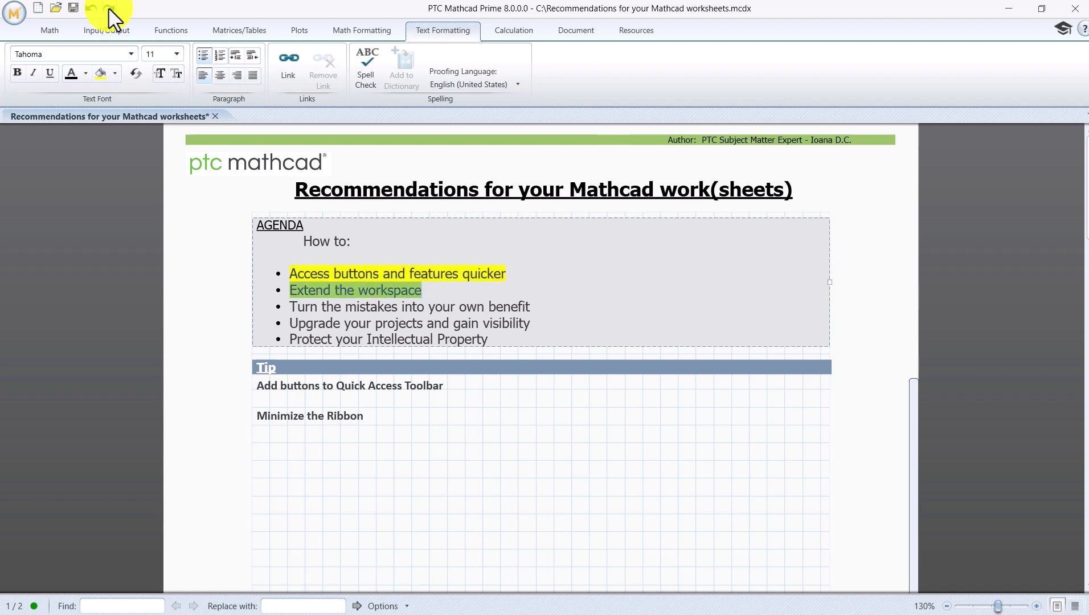
pyautogui.click(108, 9)
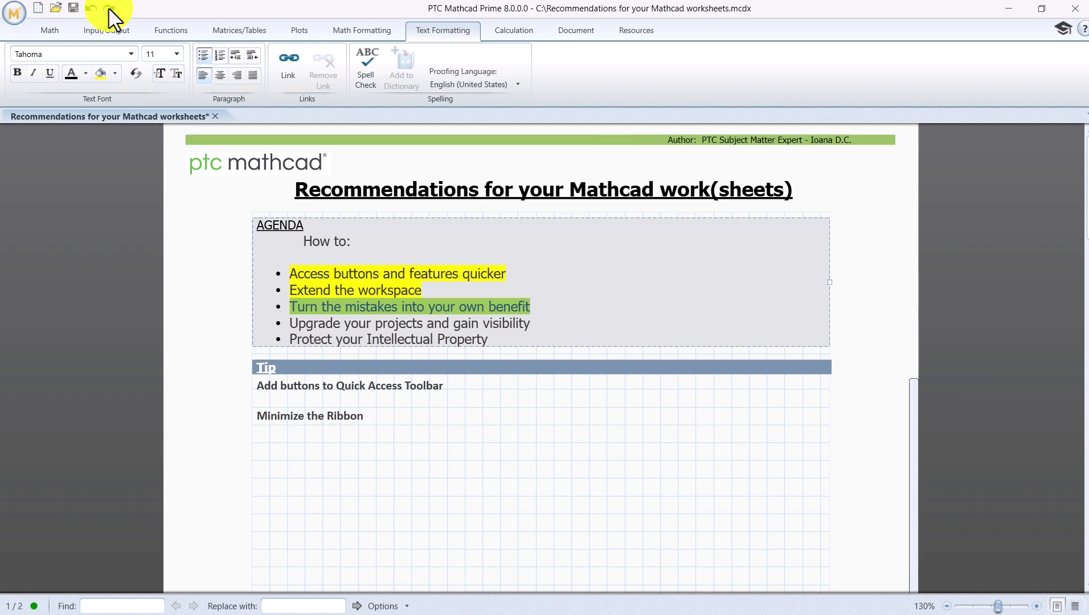
pyautogui.click(109, 9)
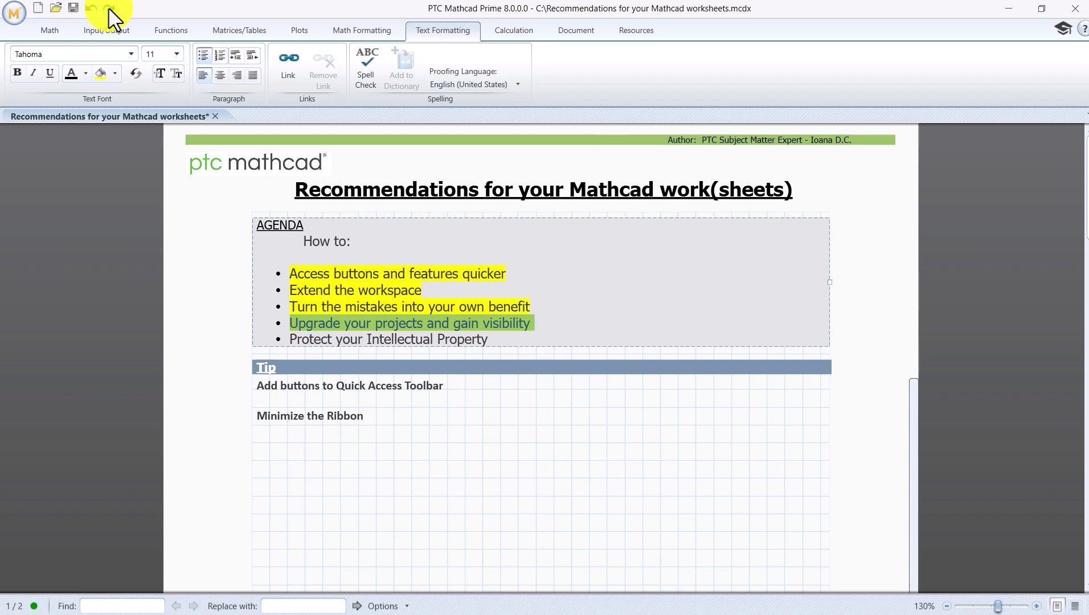
pyautogui.click(109, 9)
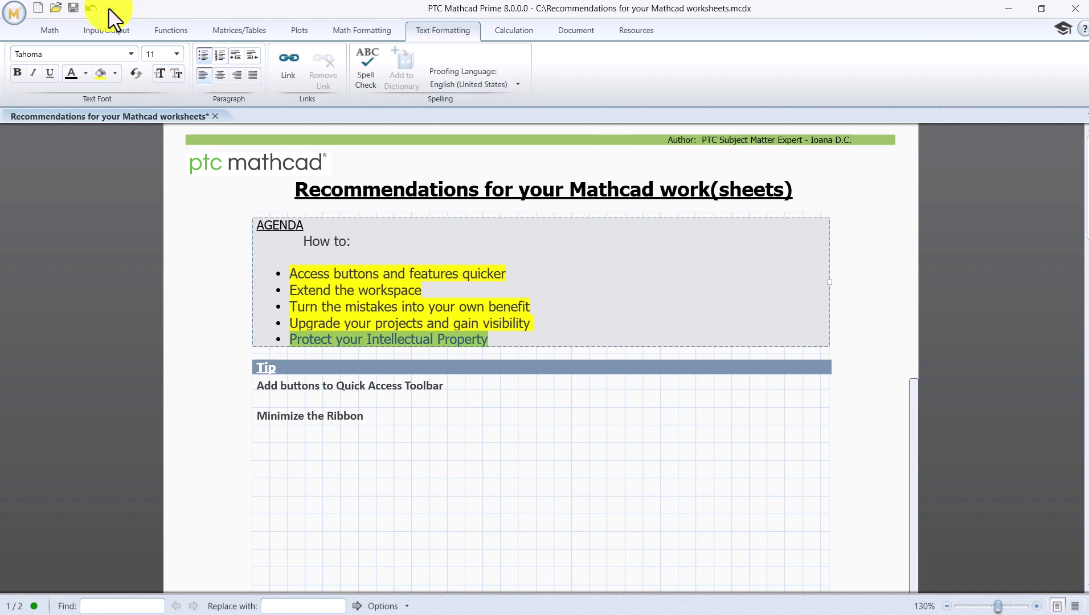
pyautogui.click(108, 8)
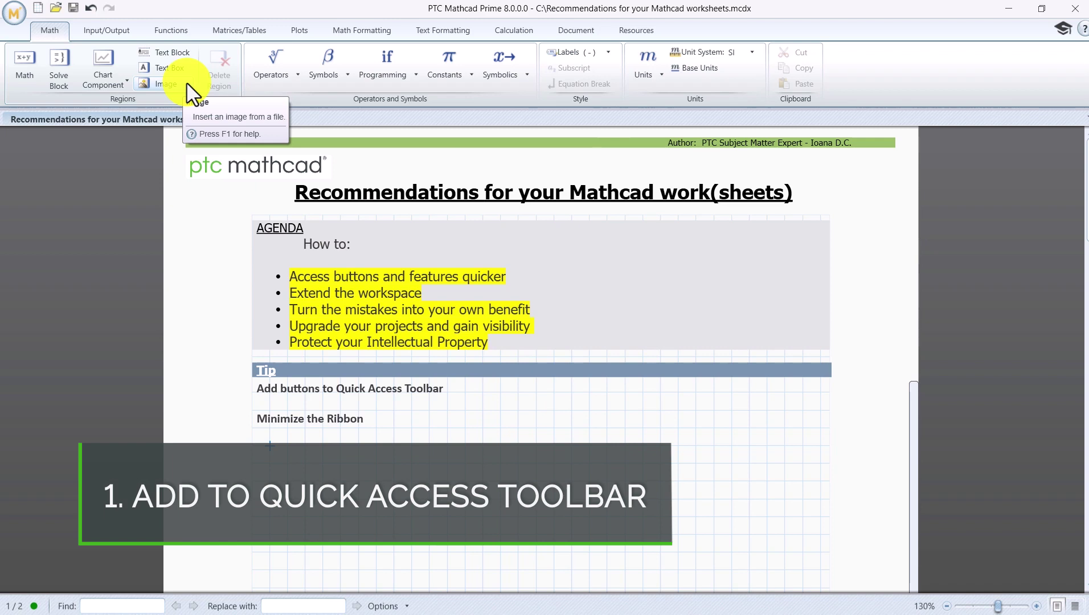
# Step: Add Image to the Quick Access Toolbar and show that toolbar below the ribbon
pyautogui.rightClick(192, 93)
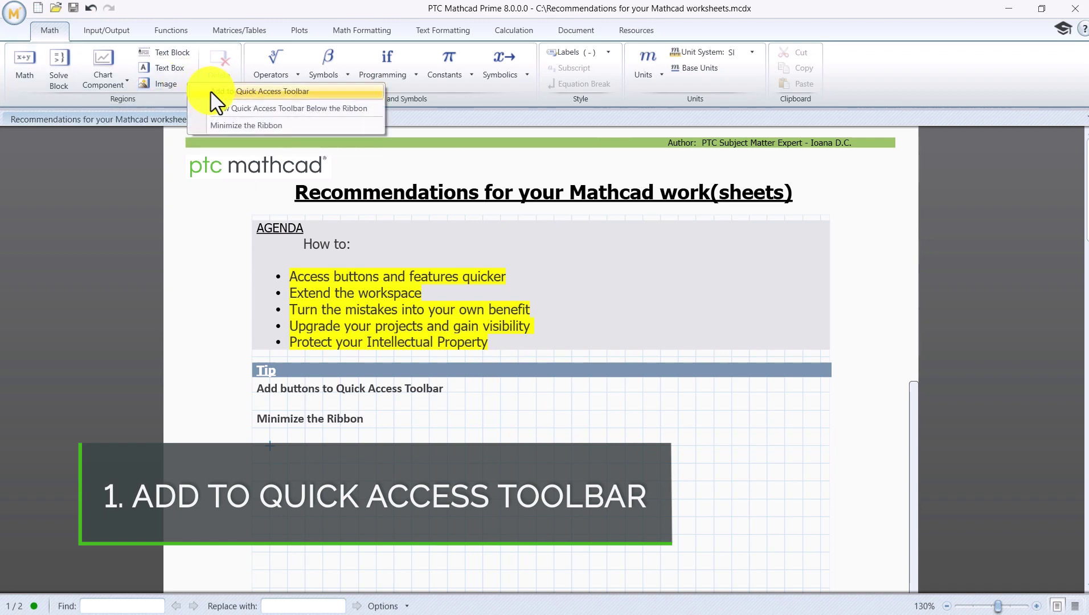
pyautogui.click(210, 91)
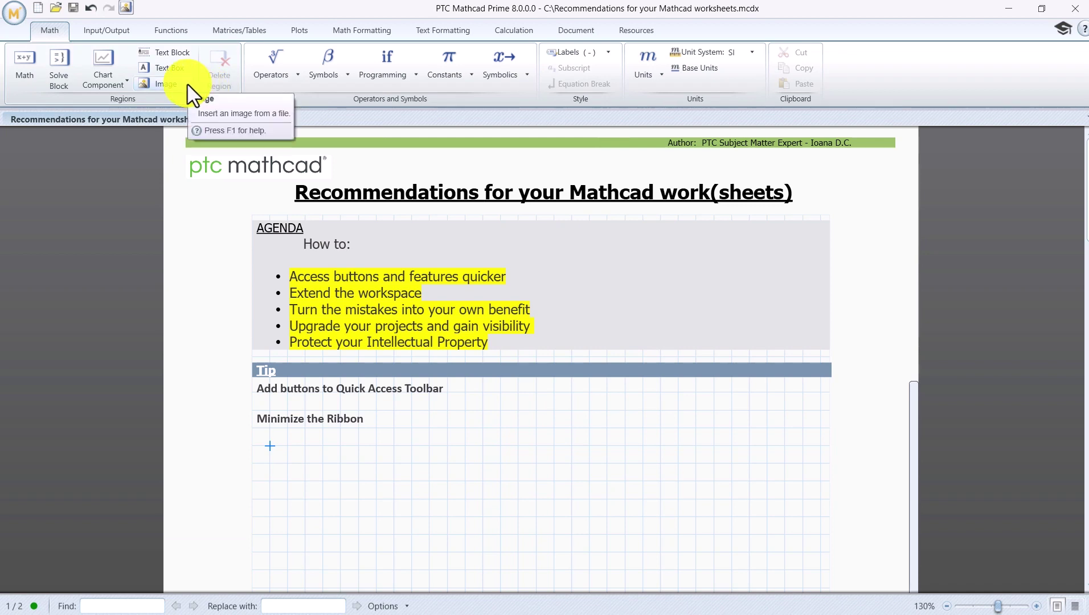
pyautogui.rightClick(188, 85)
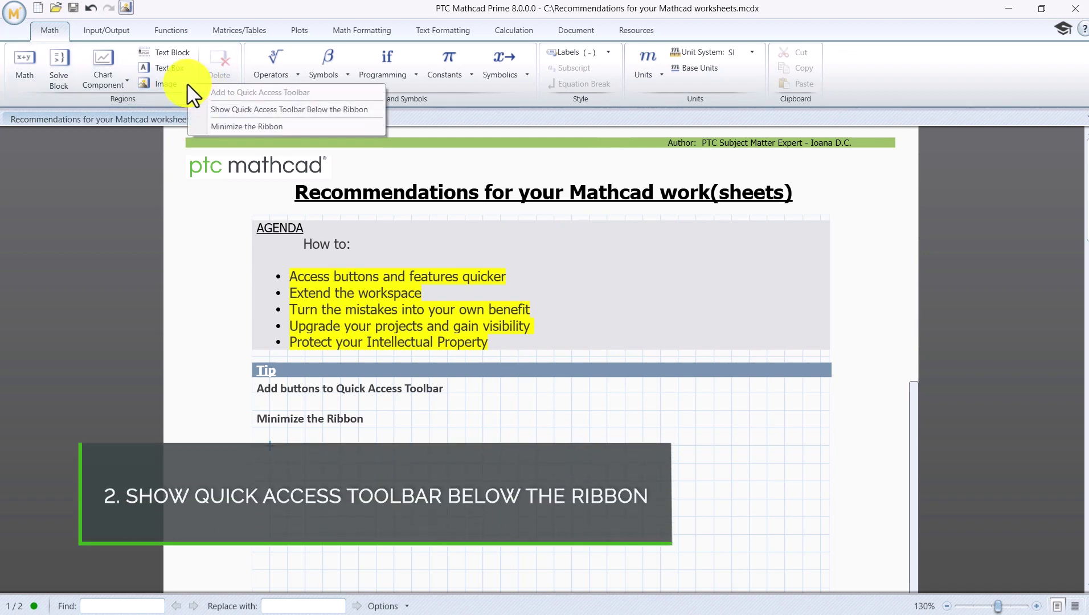
pyautogui.click(230, 110)
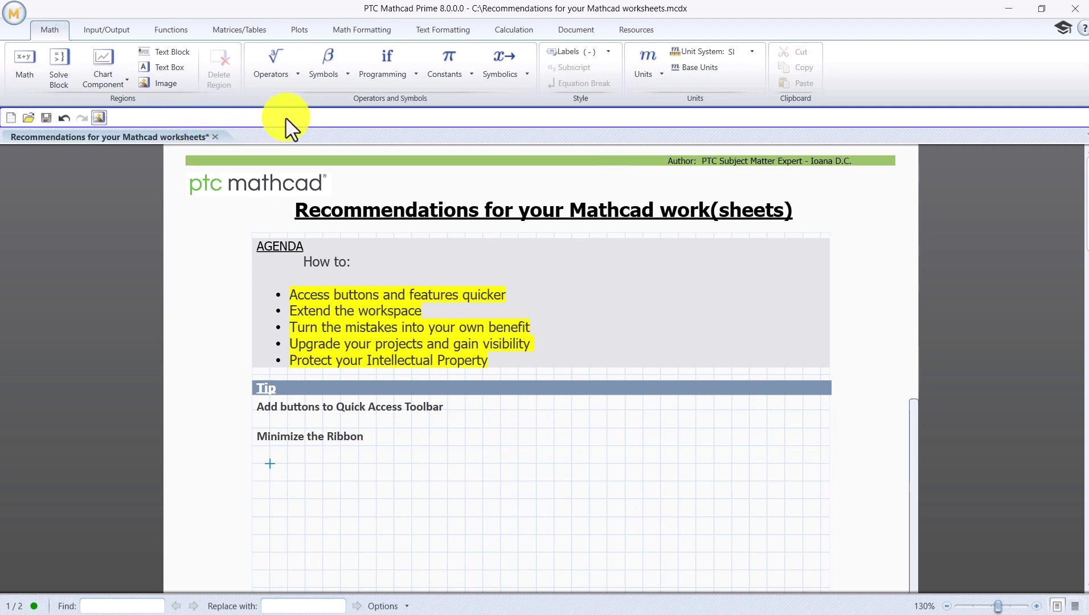
# Step: Insert the 'PTC Mathcad Prime 8' picture from the toolbar's Image button and shrink it narrower
pyautogui.click(101, 115)
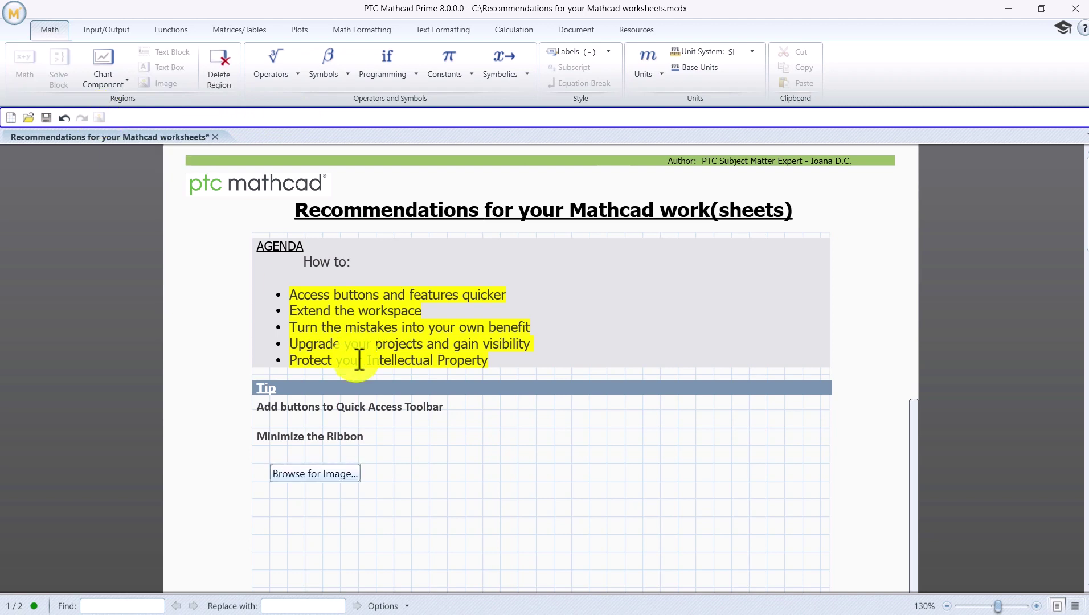
pyautogui.click(315, 474)
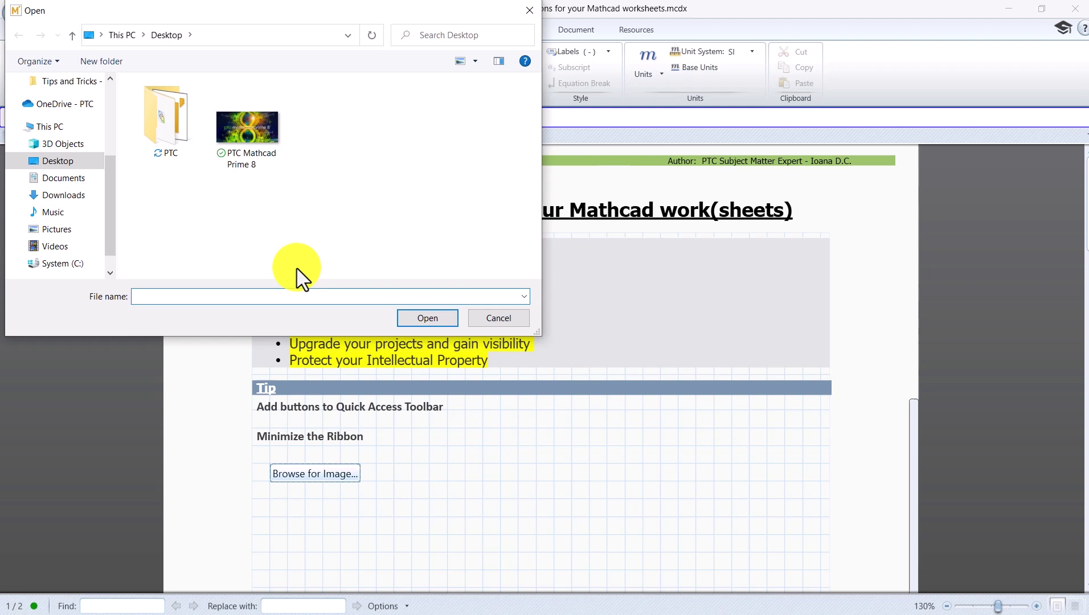
pyautogui.click(273, 171)
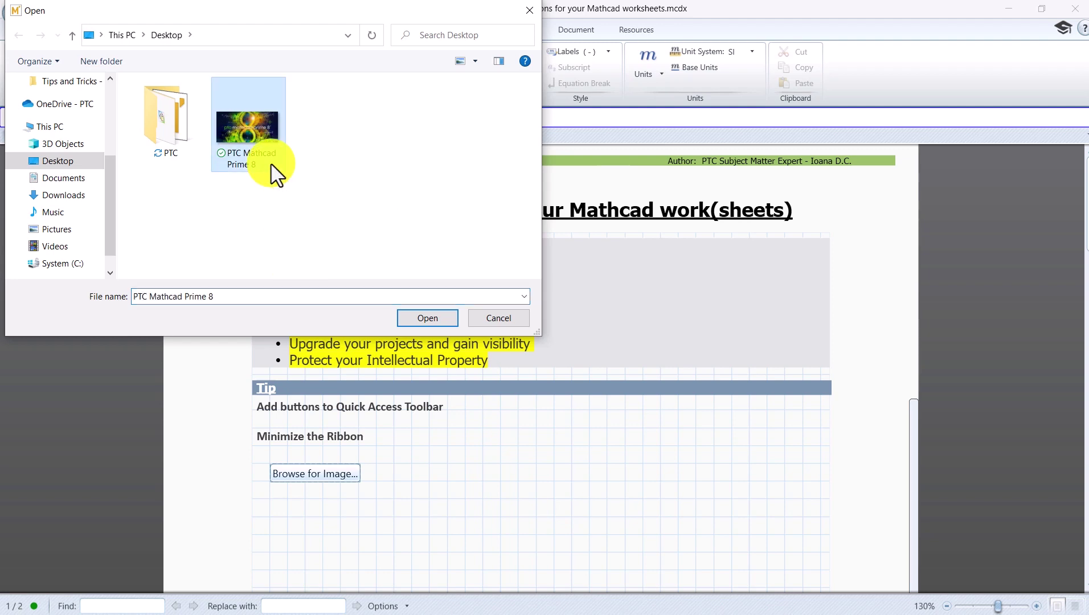
pyautogui.click(445, 318)
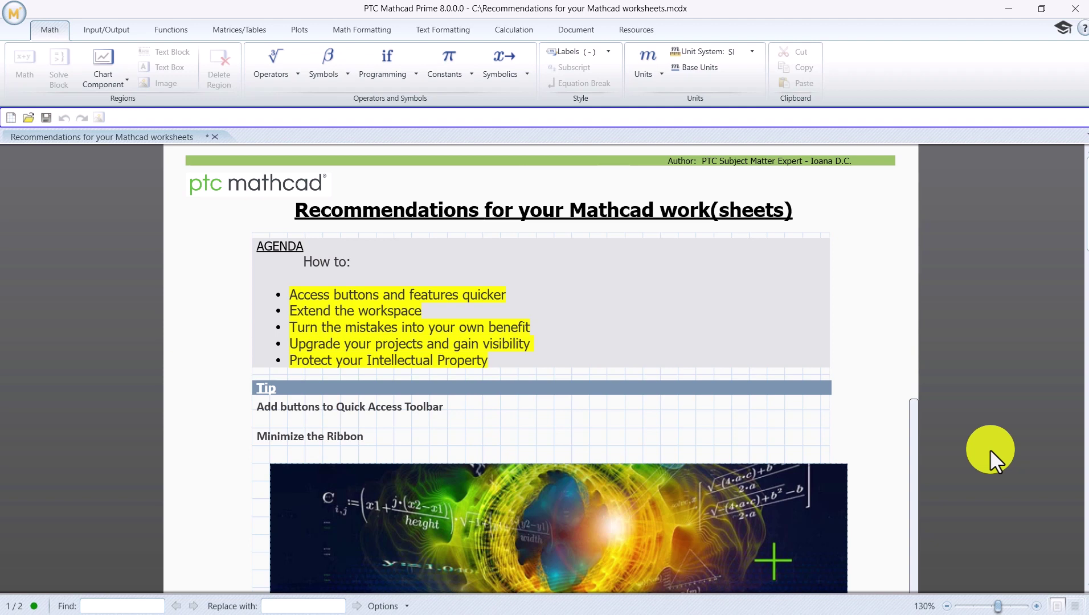
pyautogui.scroll(-5, 990, 450)
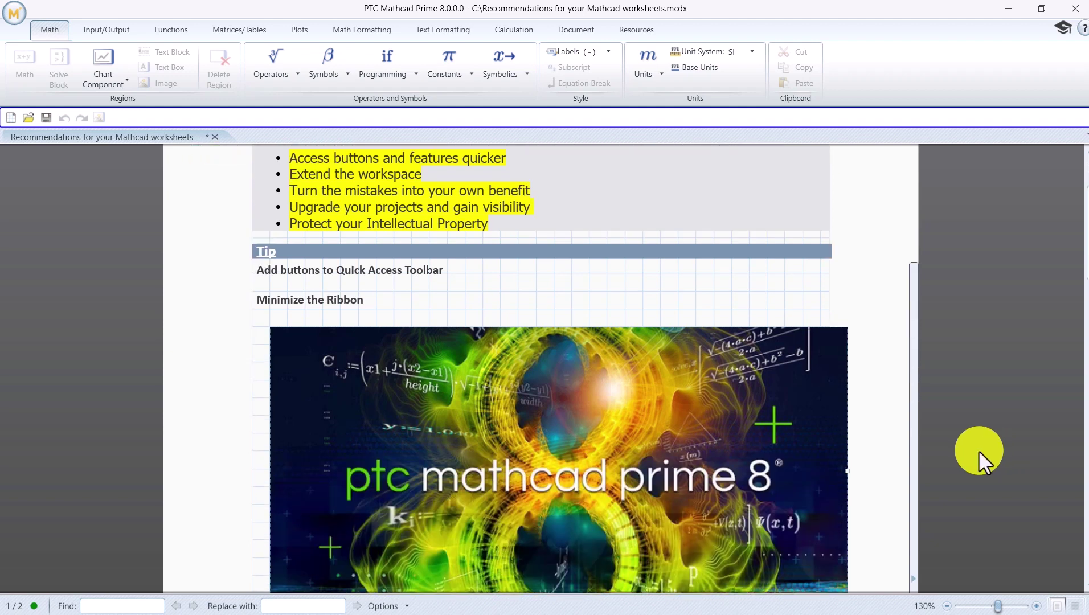
pyautogui.scroll(-1, 978, 449)
pyautogui.moveTo(847, 437); pyautogui.dragTo(796, 436)
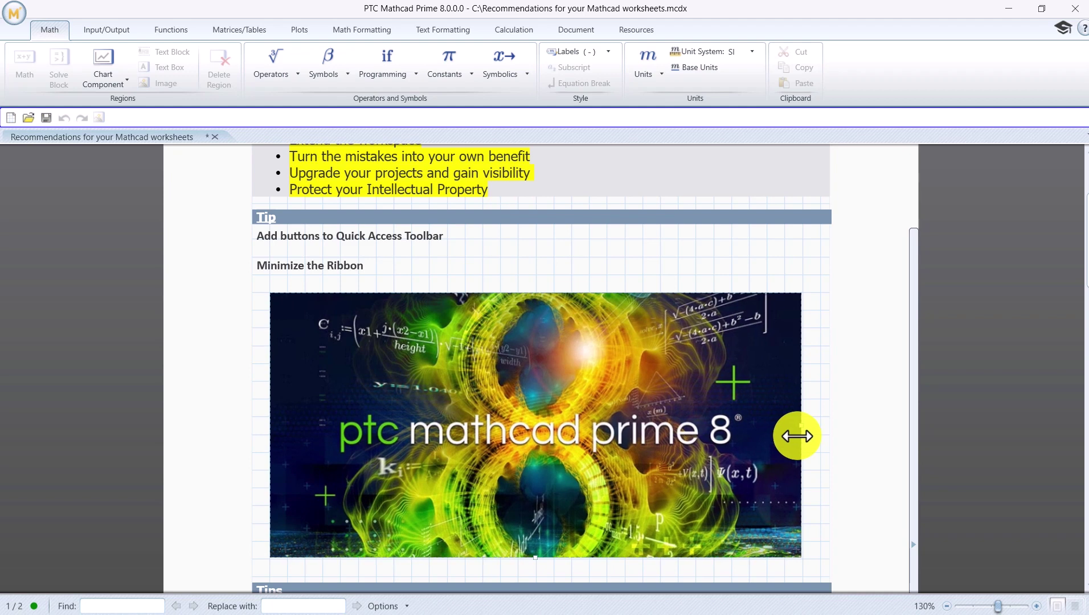
# Step: Deselect the picture and remove Image from the Quick Access Toolbar
pyautogui.click(309, 211)
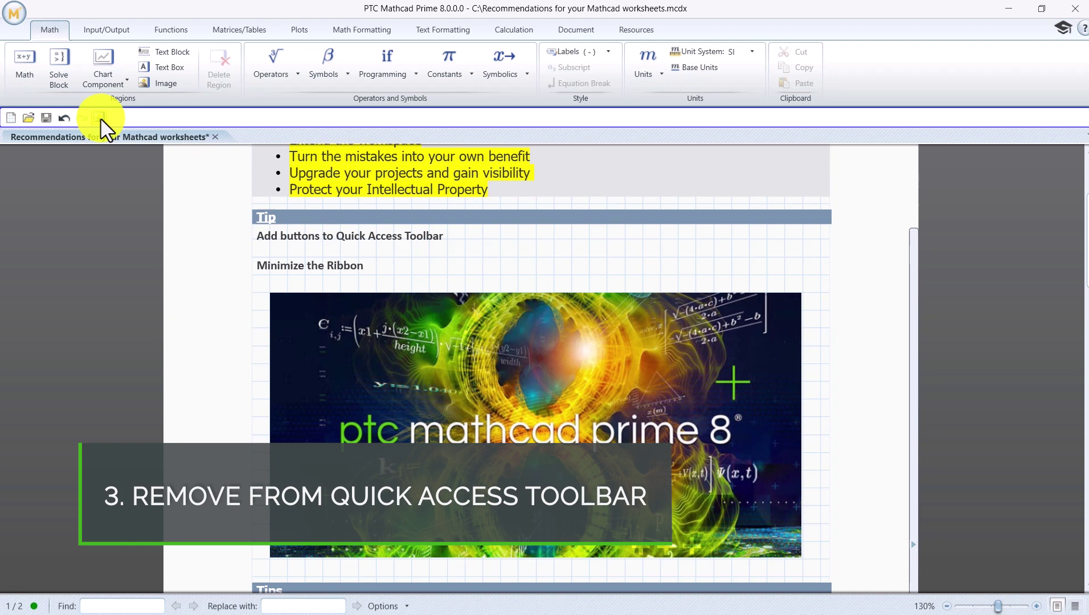
pyautogui.rightClick(100, 117)
pyautogui.click(131, 126)
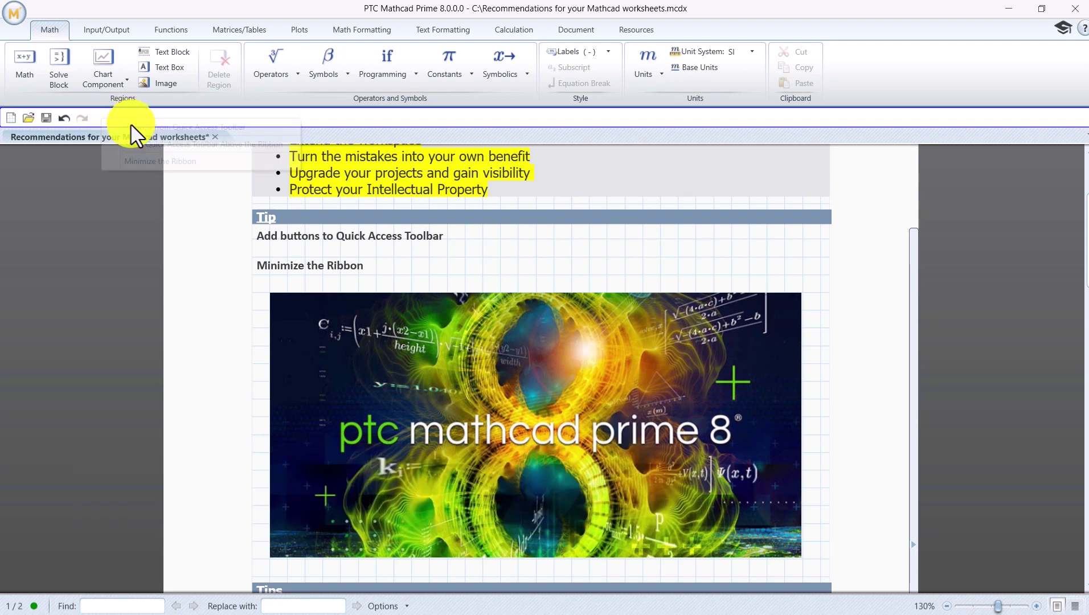
# Step: Move the Quick Access Toolbar back above the ribbon
pyautogui.rightClick(750, 259)
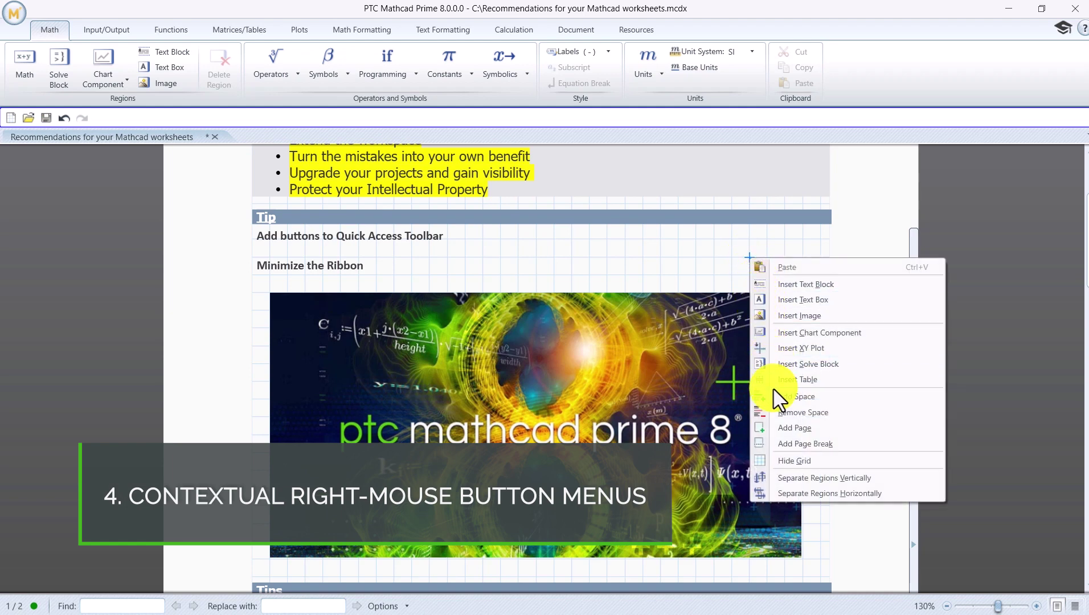
pyautogui.press('Escape')
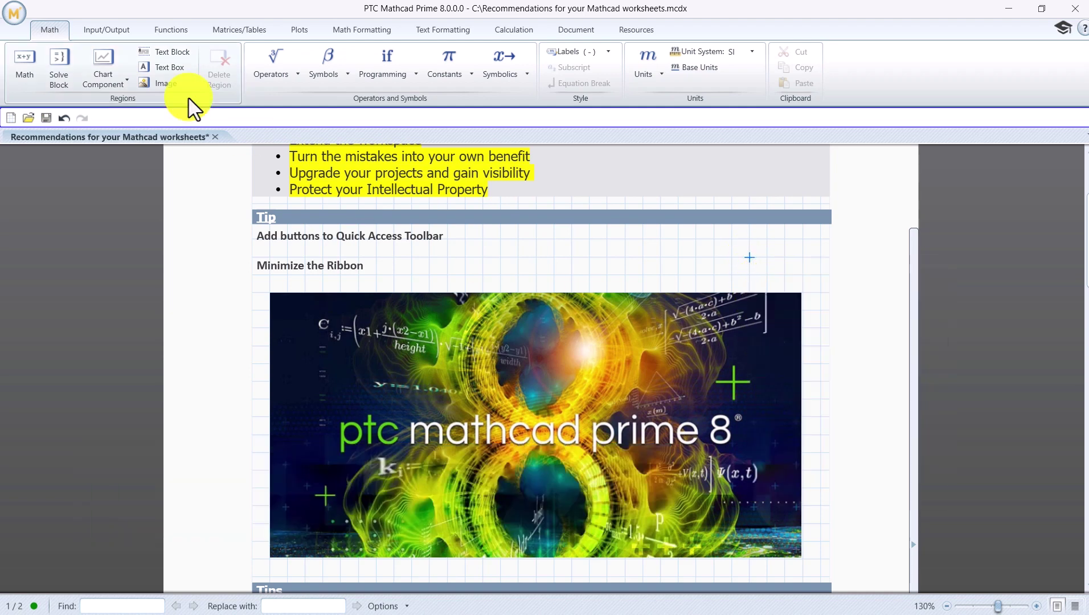
pyautogui.rightClick(188, 100)
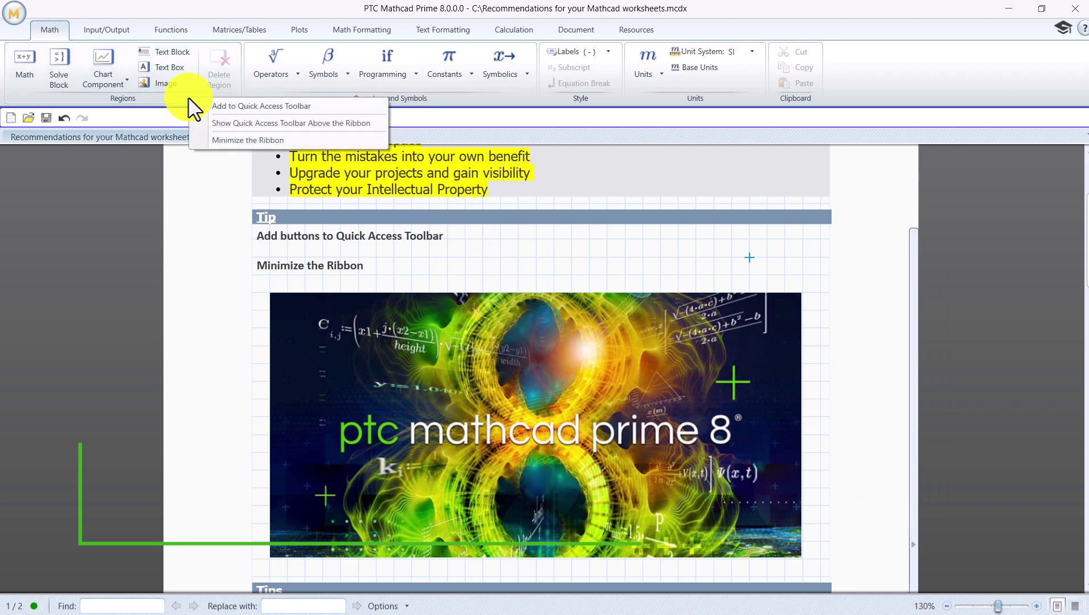
pyautogui.click(224, 123)
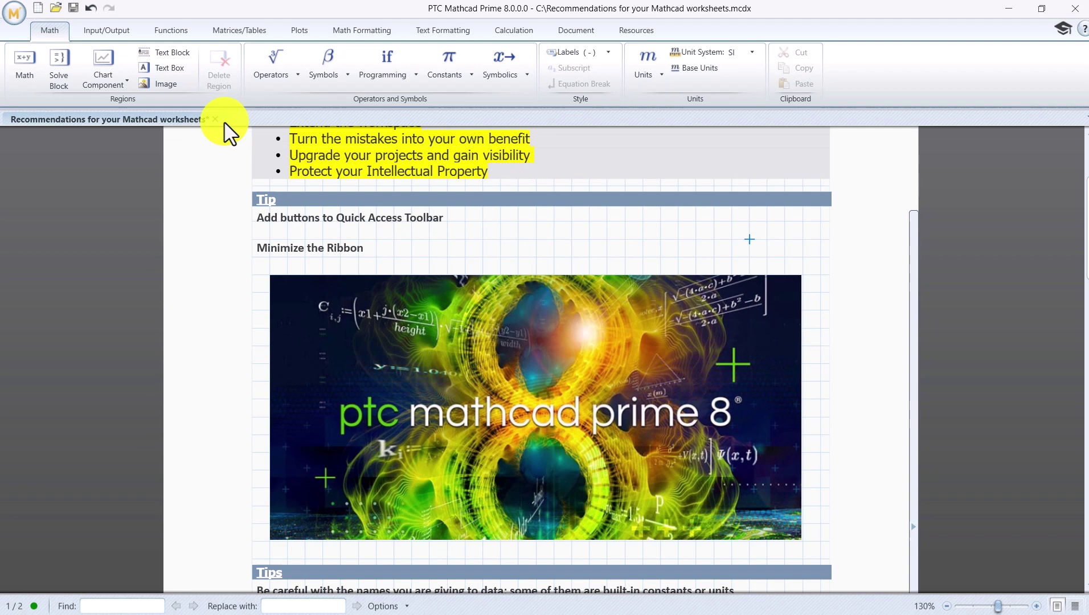
# Step: Minimize the ribbon to its tabs, zoom the worksheet out twice, then enlarge to 170%
pyautogui.rightClick(60, 33)
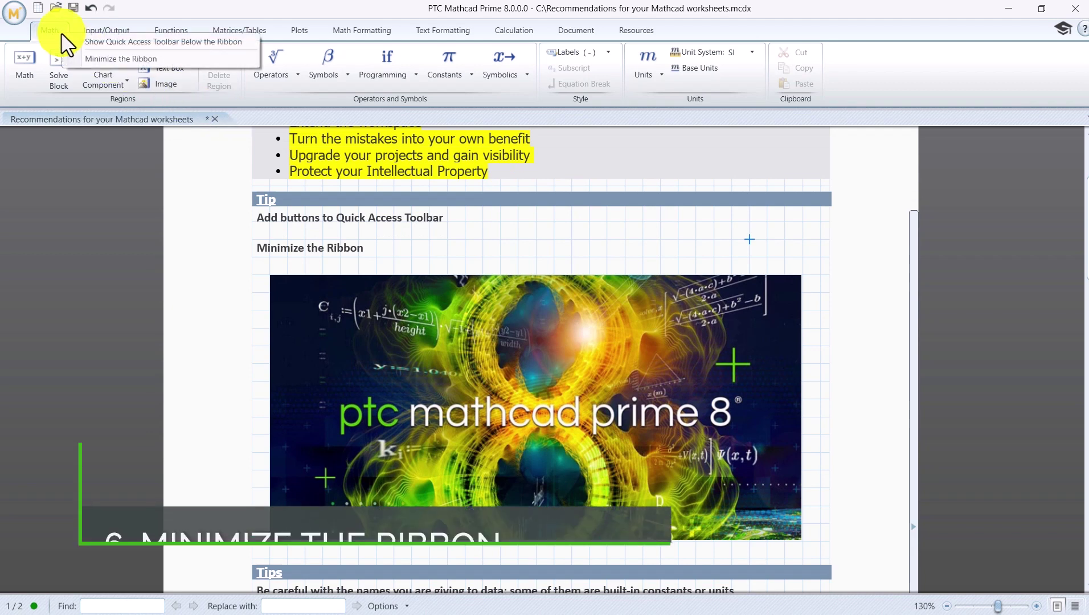
pyautogui.click(89, 58)
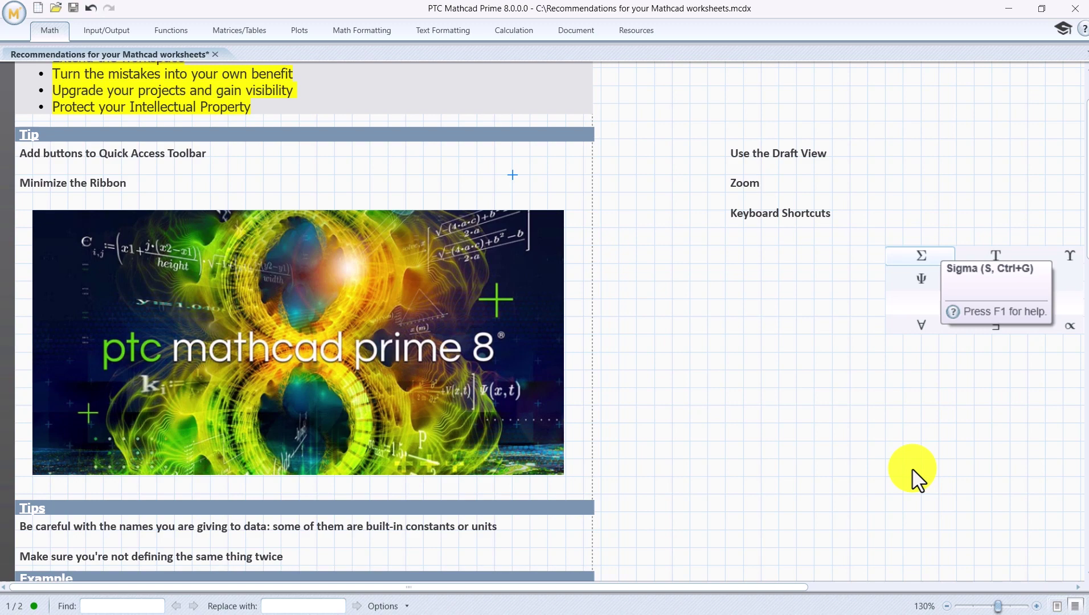
pyautogui.hscroll(3, 934, 546)
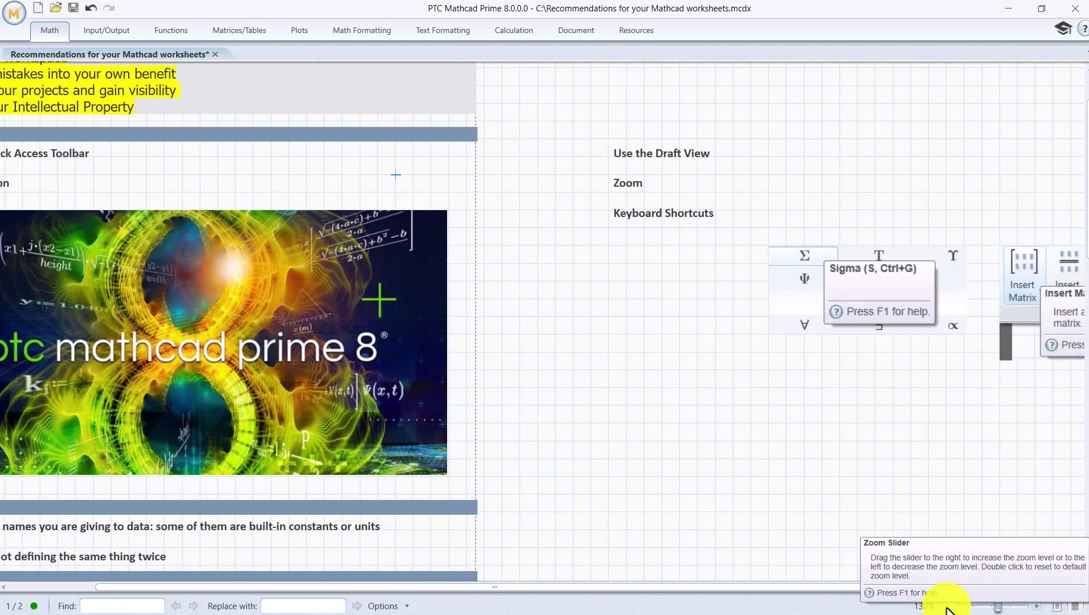
pyautogui.click(947, 607)
pyautogui.click(948, 606)
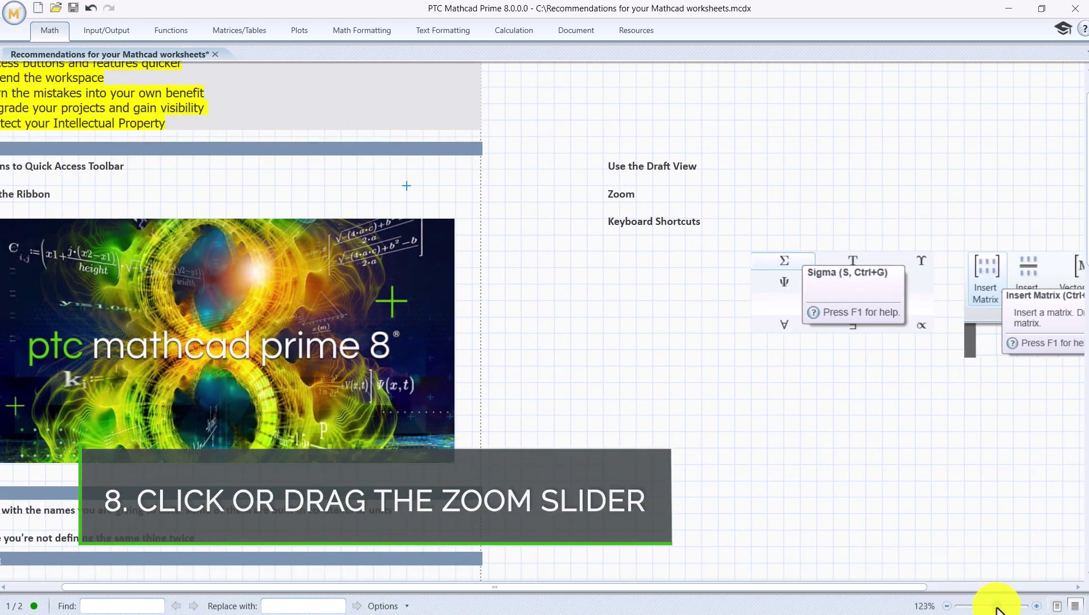
pyautogui.moveTo(997, 607); pyautogui.dragTo(1003, 607)
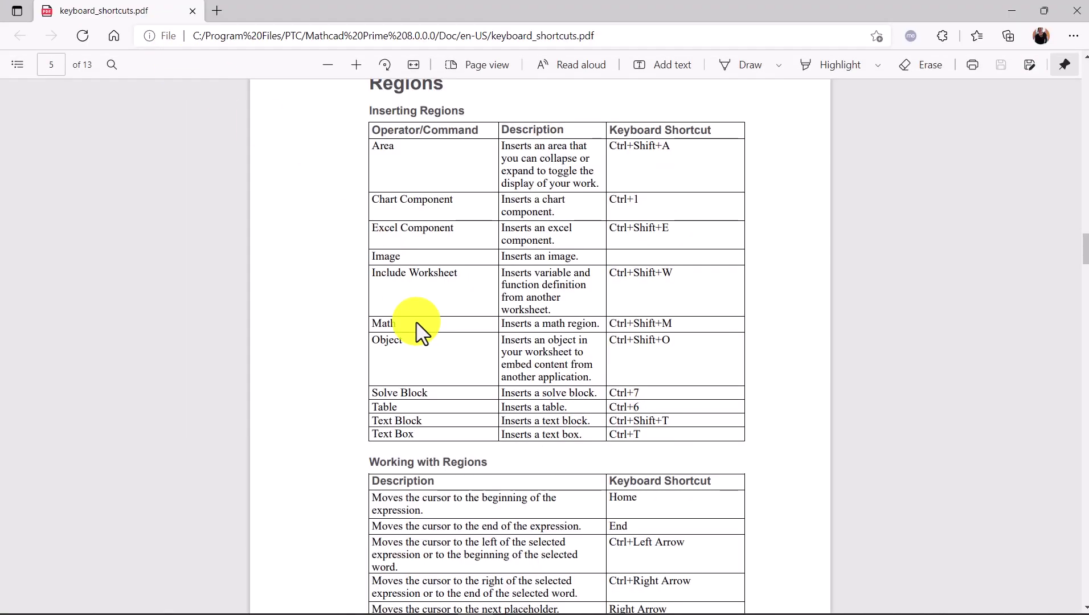
# Step: Scroll keyboard_shortcuts.pdf from the page 5 Inserting Regions table to the page 6 Math table
pyautogui.scroll(-8, 416, 332)
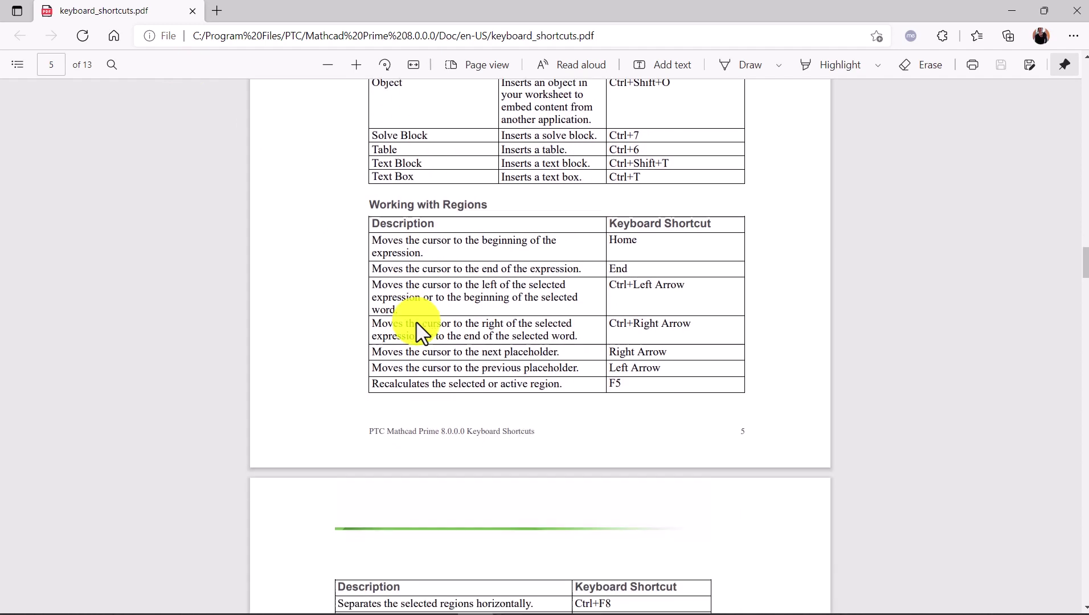
pyautogui.scroll(-5, 417, 332)
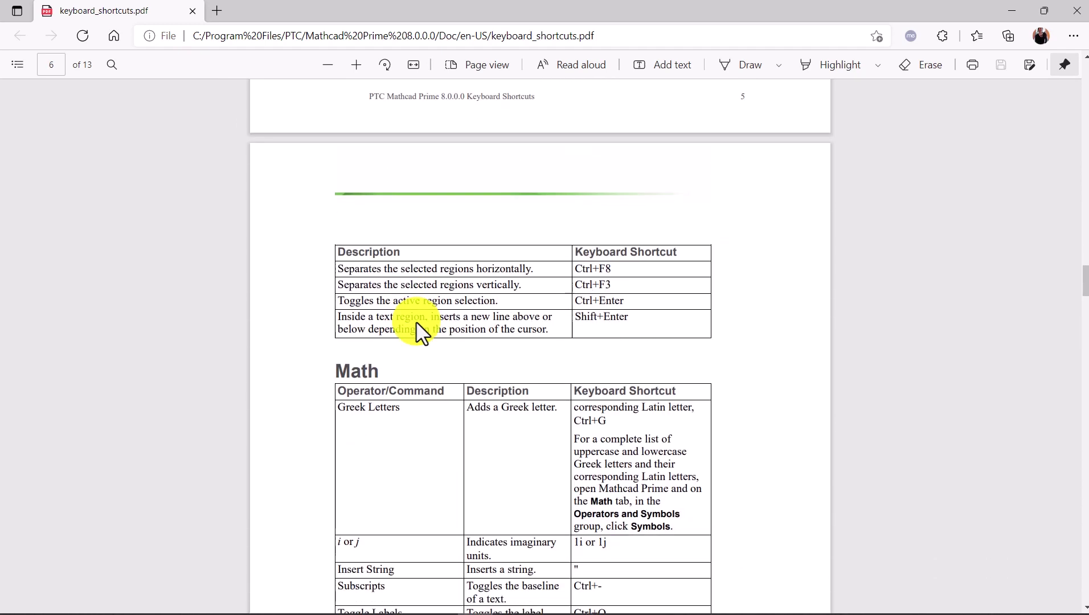
pyautogui.scroll(-2, 416, 332)
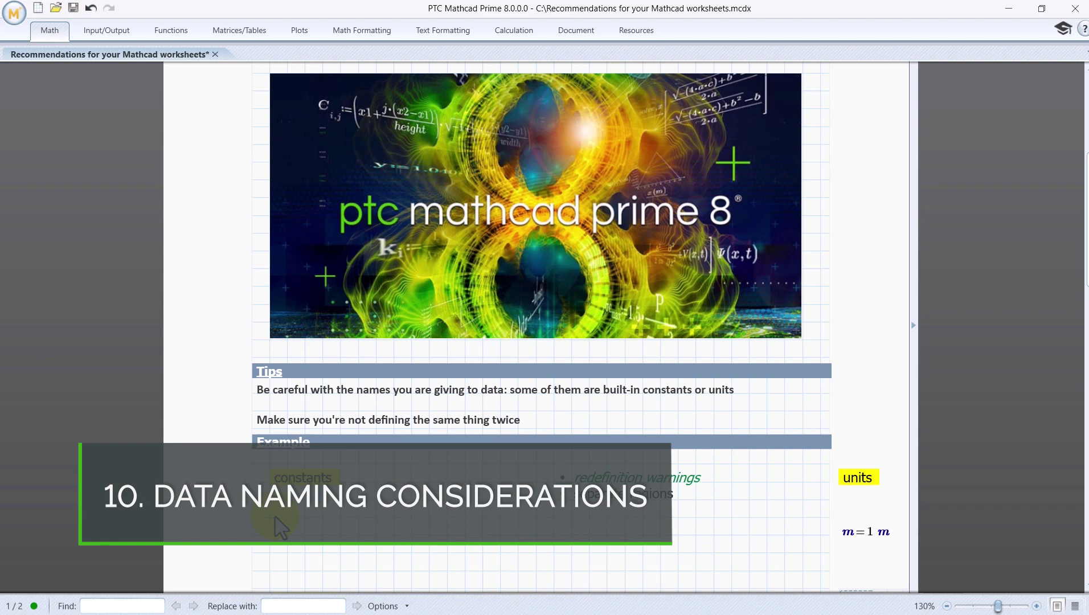
# Step: Evaluate c= as 2.99792·10^8 m/s, then define c as 5 and redefine it as c:10
pyautogui.write('c=(2.99792·10^8)·m/s')
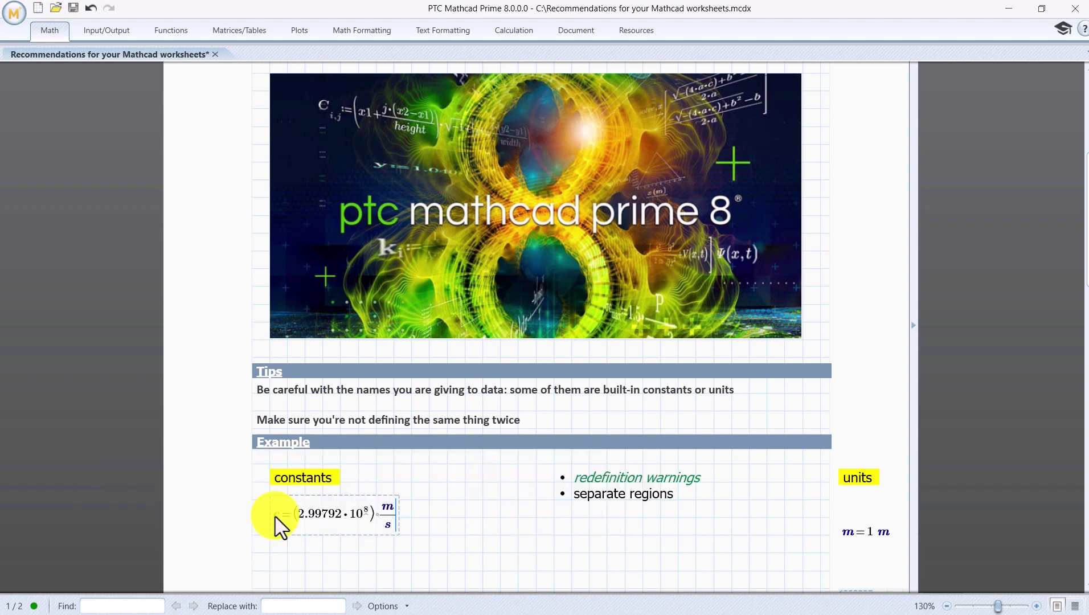
pyautogui.click(278, 535)
pyautogui.write('d:5')
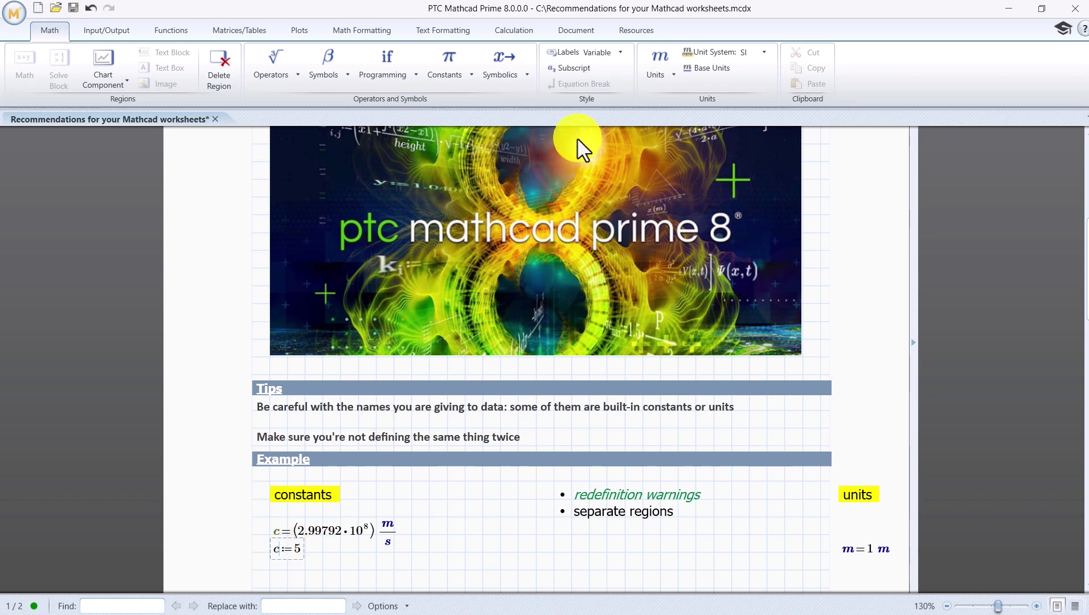
pyautogui.click(620, 53)
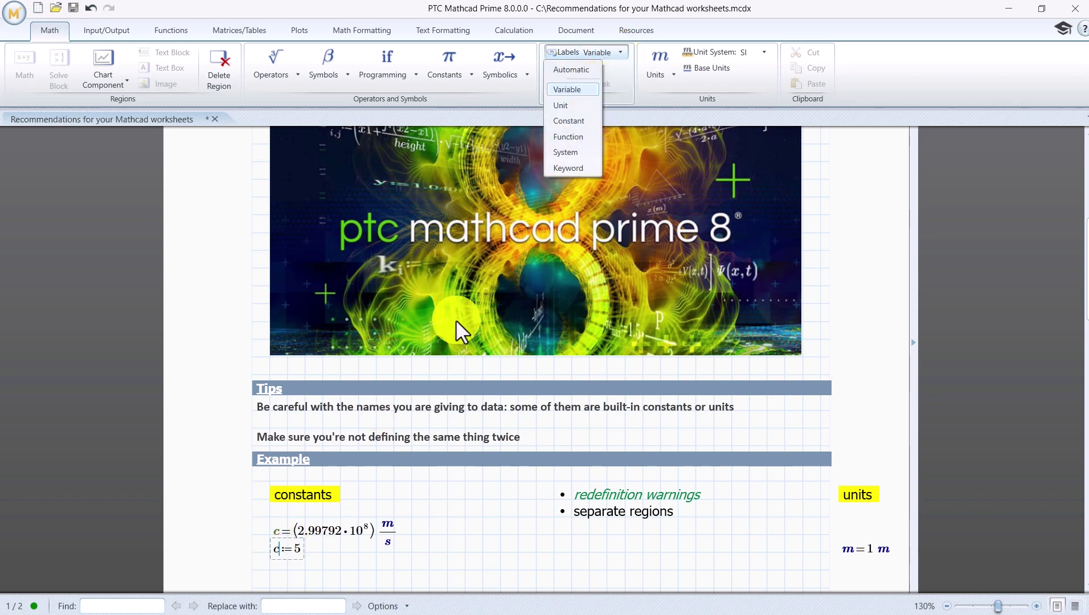
pyautogui.press('Escape')
pyautogui.press('Return')
pyautogui.write('c:10')
pyautogui.moveTo(322, 551)
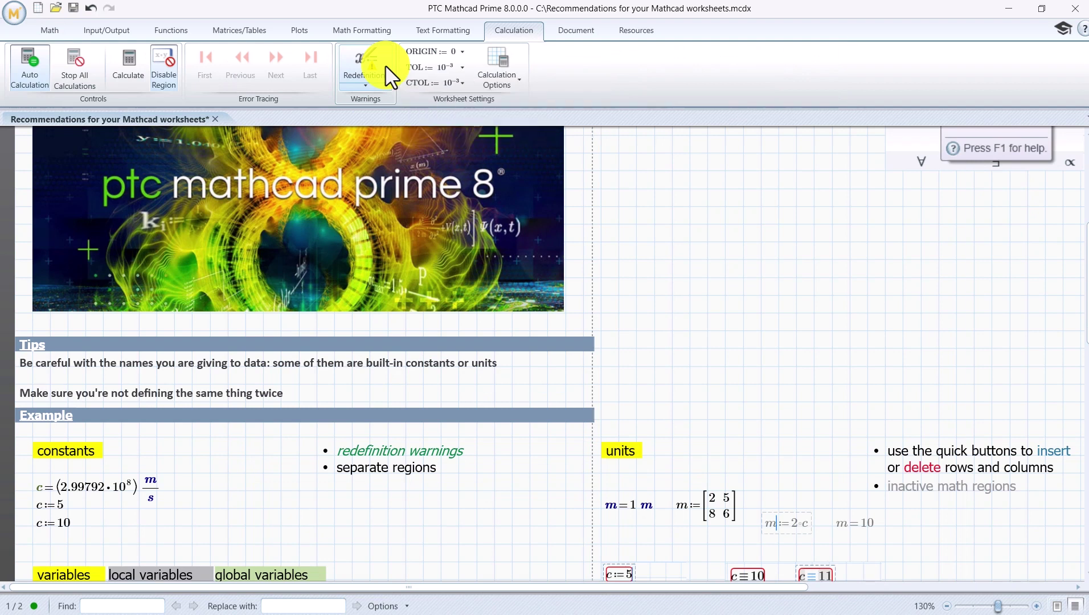
# Step: Turn on Redefinitions in the Calculation tab's Warnings group
pyautogui.click(388, 74)
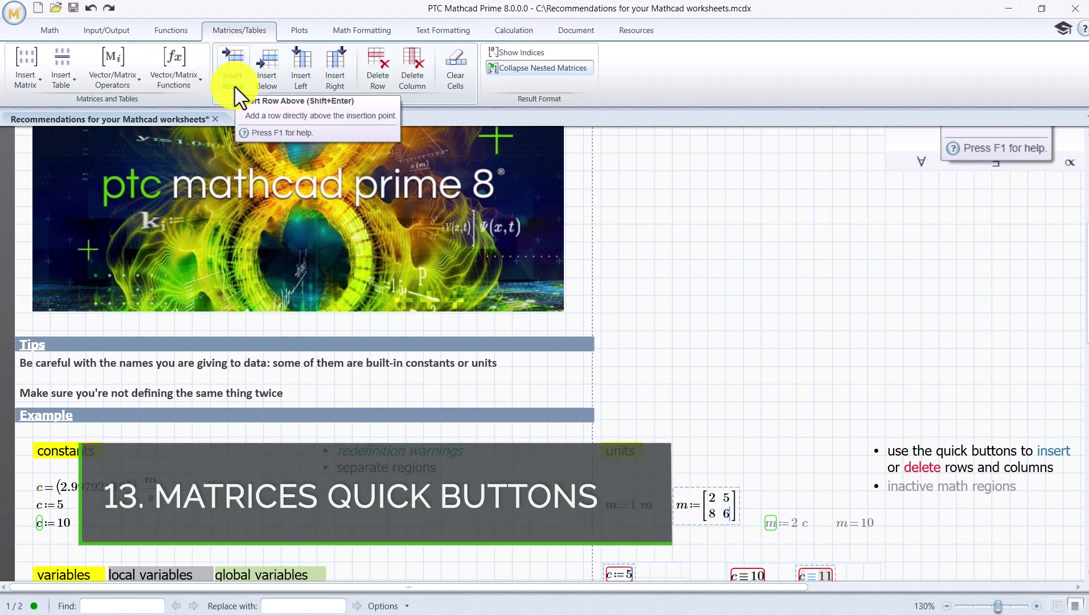
# Step: Delete matrix m's second row so it reads [2 5], then click empty sheet
pyautogui.click(376, 83)
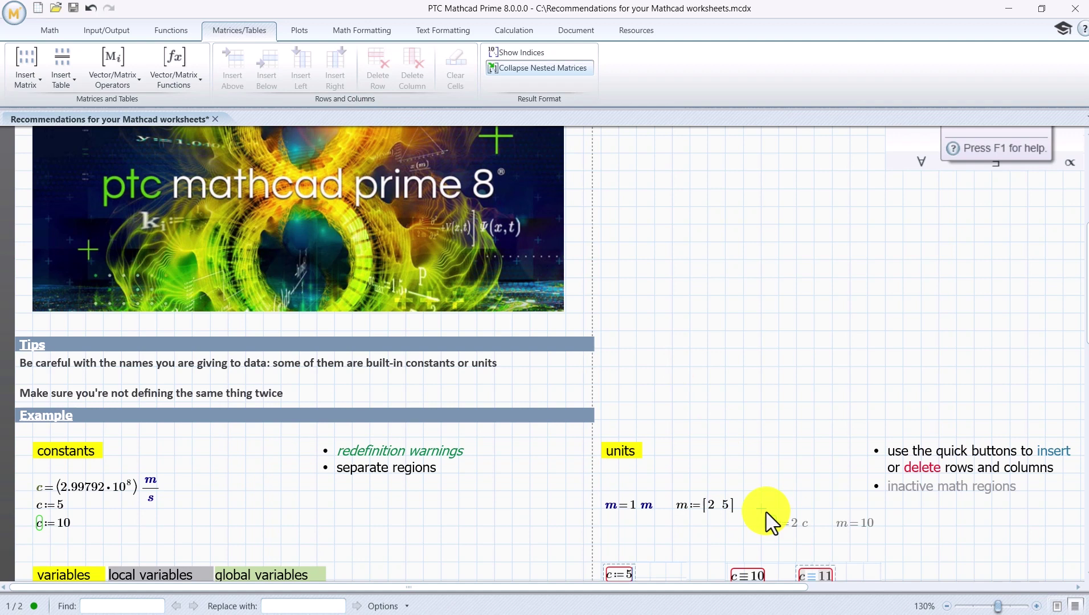
pyautogui.click(175, 527)
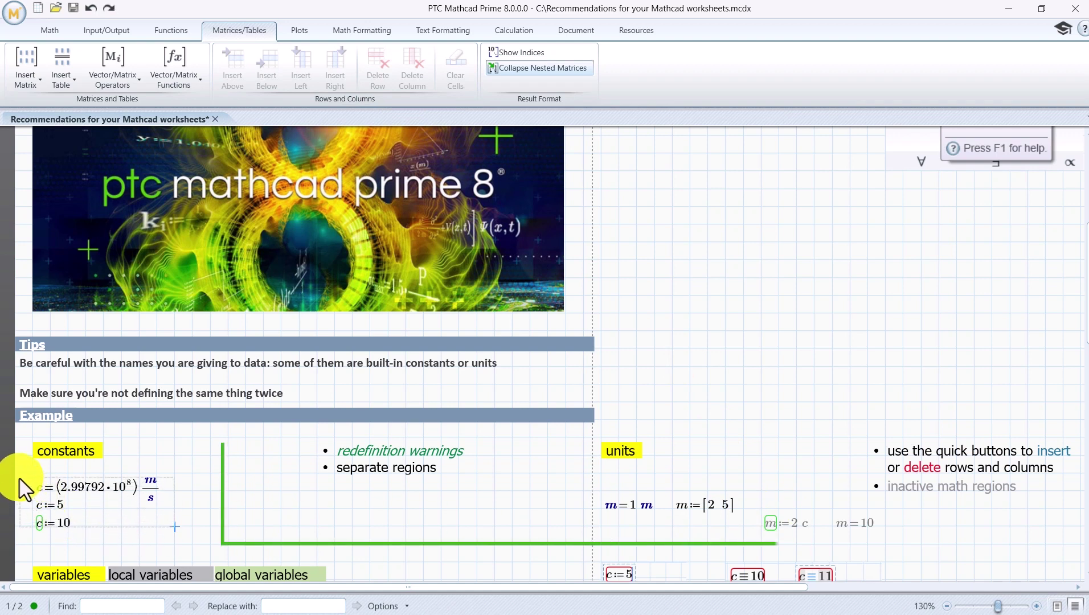
# Step: Select the three c regions under constants and apply Separate Regions Vertically
pyautogui.moveTo(20, 479); pyautogui.dragTo(20, 479)
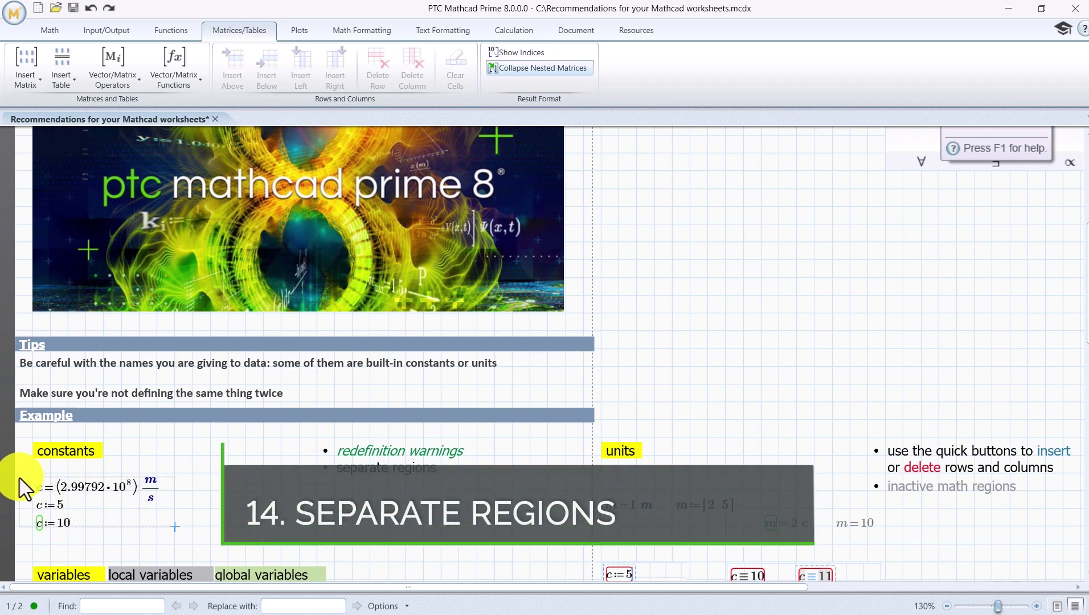
pyautogui.rightClick(53, 481)
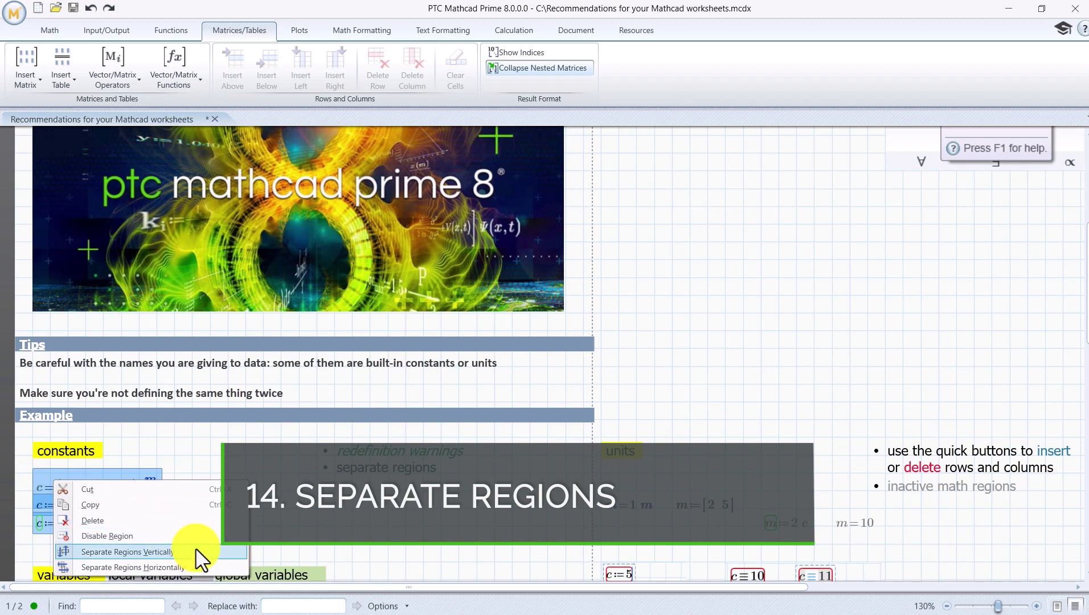
pyautogui.click(125, 552)
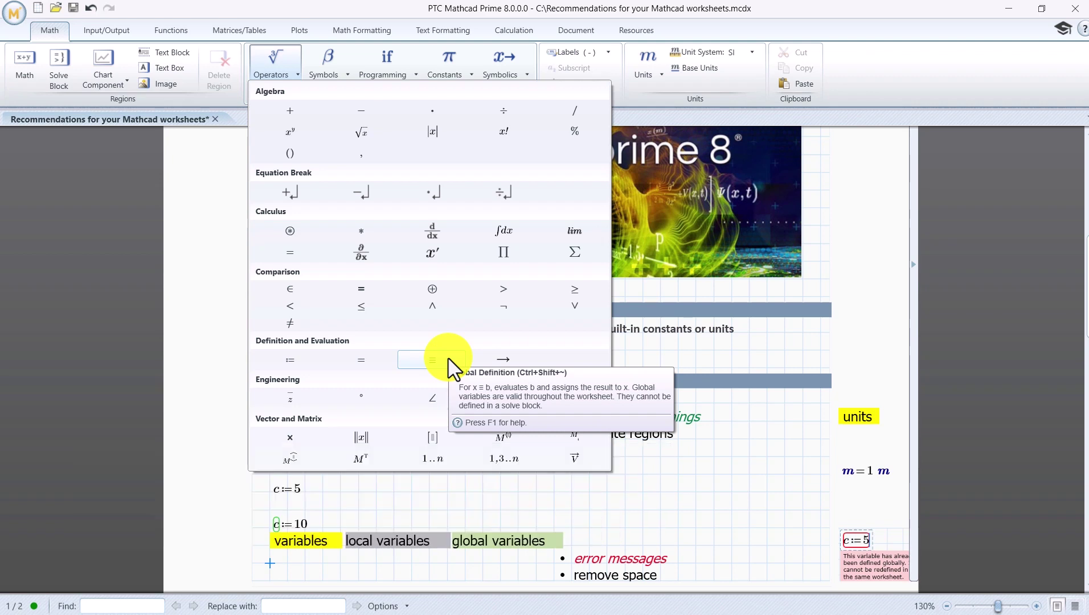
# Step: Add the global definition c ≡ 10 under the variables labels and scroll down to its error messages
pyautogui.click(432, 360)
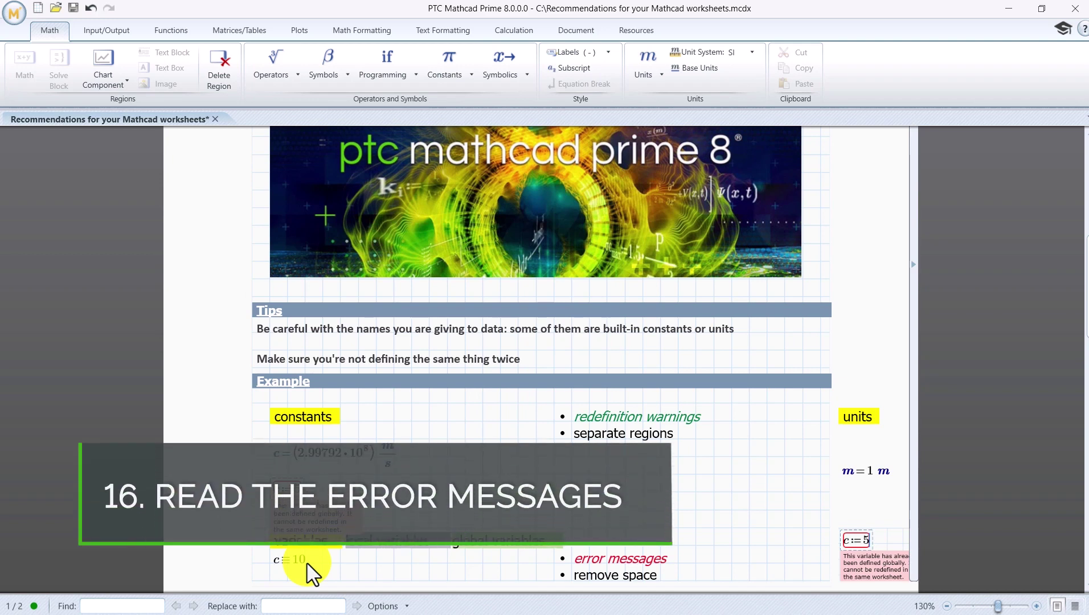
pyautogui.scroll(-4, 311, 370)
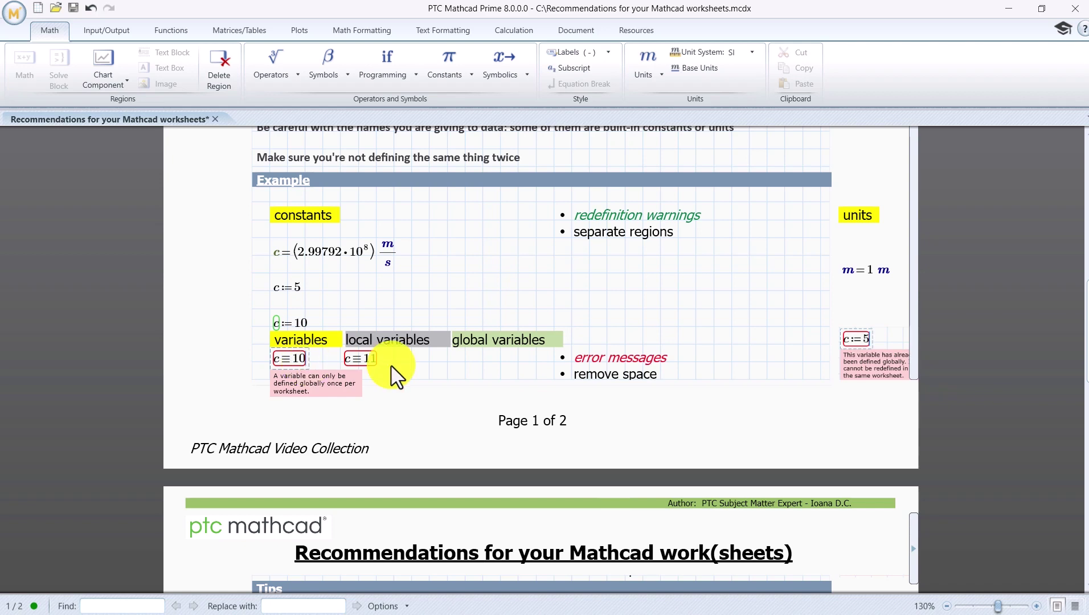
# Step: Undo the last change, remove the blank gap below the Example regions, and switch to draft view
pyautogui.hotkey('ctrl', 'z')
pyautogui.scroll(1, 738, 387)
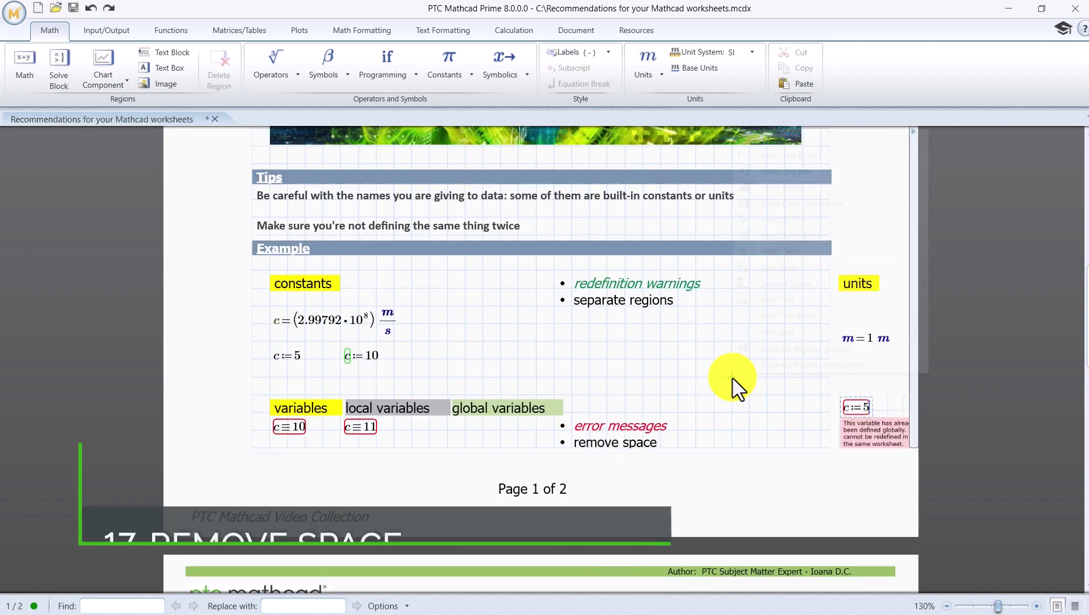
pyautogui.rightClick(733, 378)
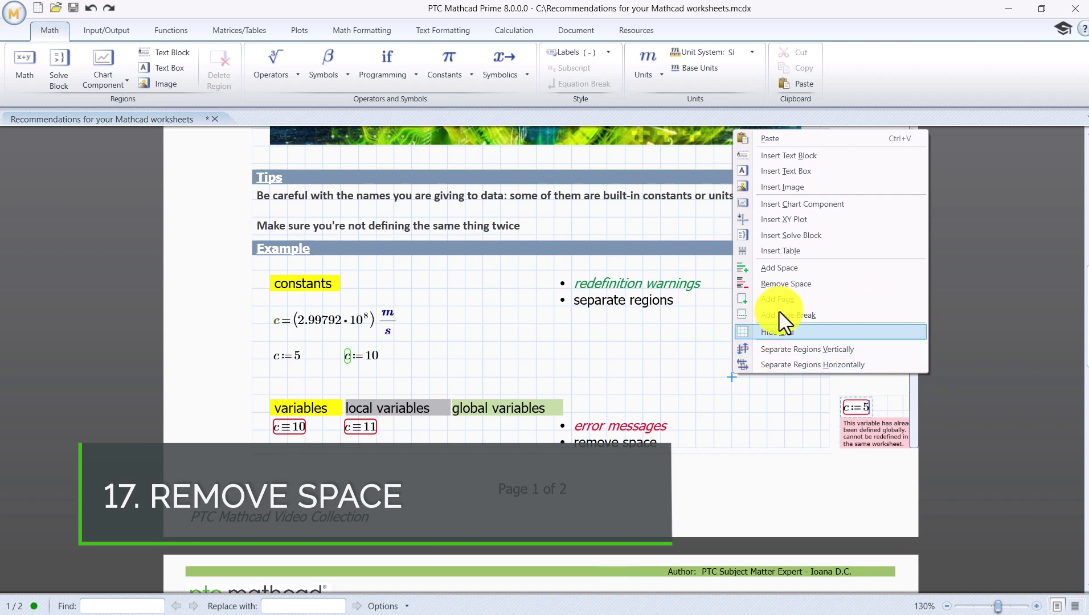
pyautogui.click(807, 284)
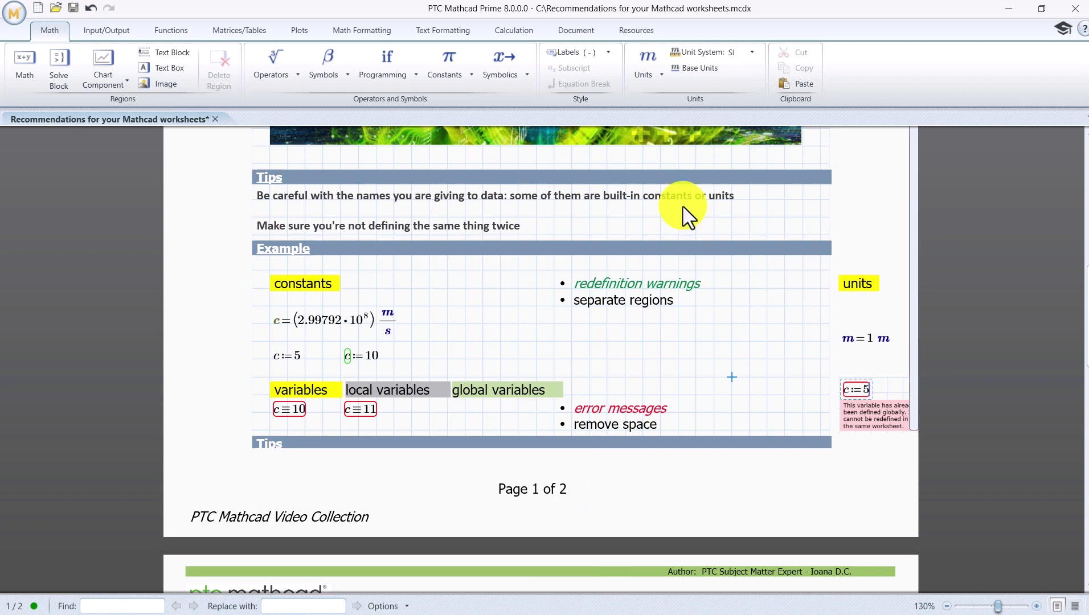
pyautogui.click(393, 34)
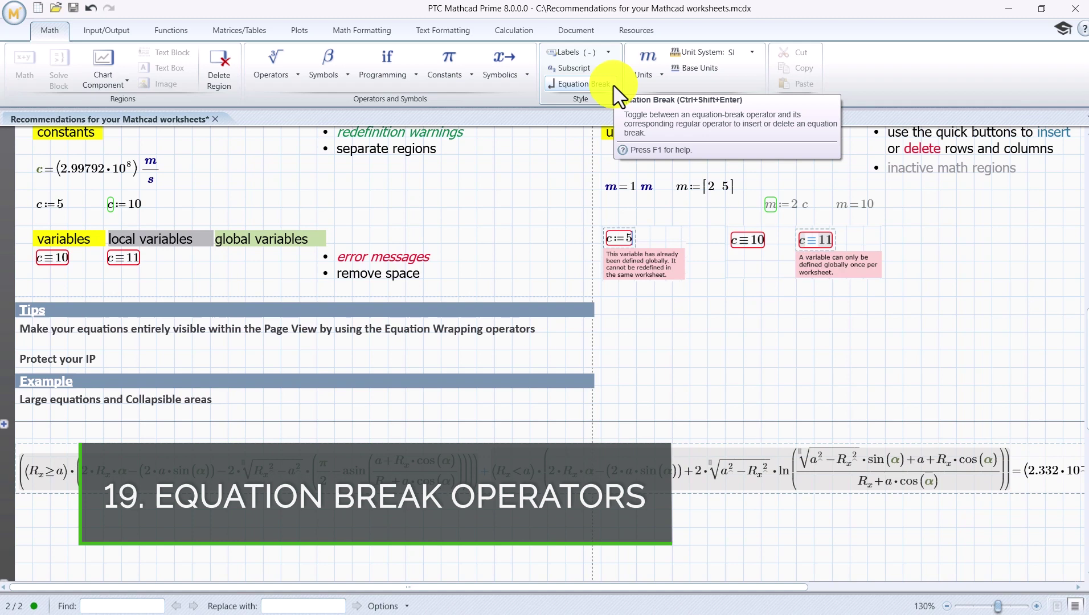
# Step: Insert two equation breaks in the long conditional equation, moving the ln term onto a third line
pyautogui.click(613, 83)
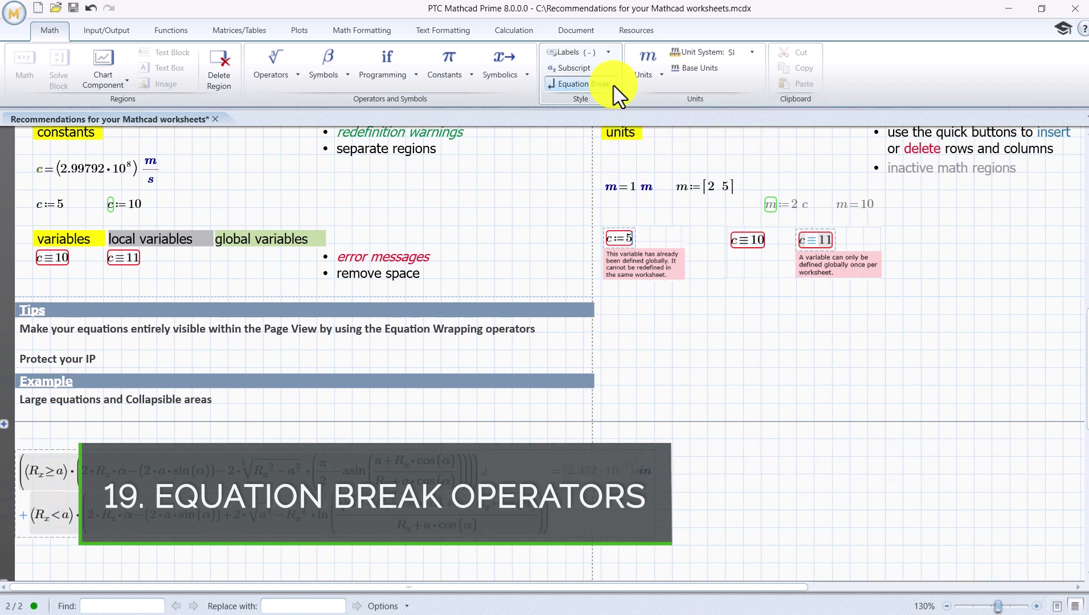
pyautogui.click(312, 517)
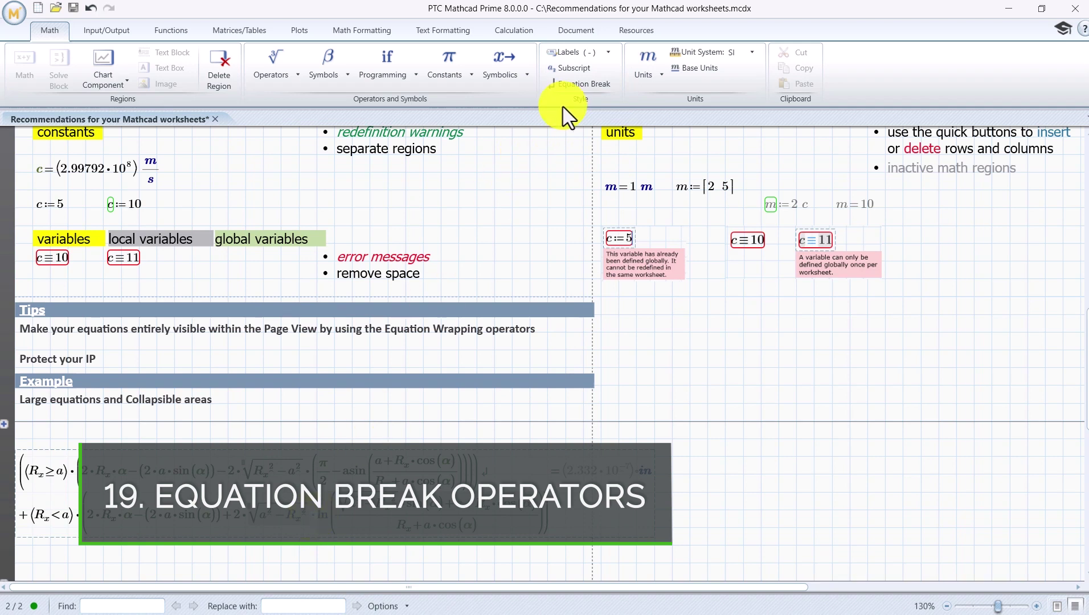
pyautogui.click(570, 84)
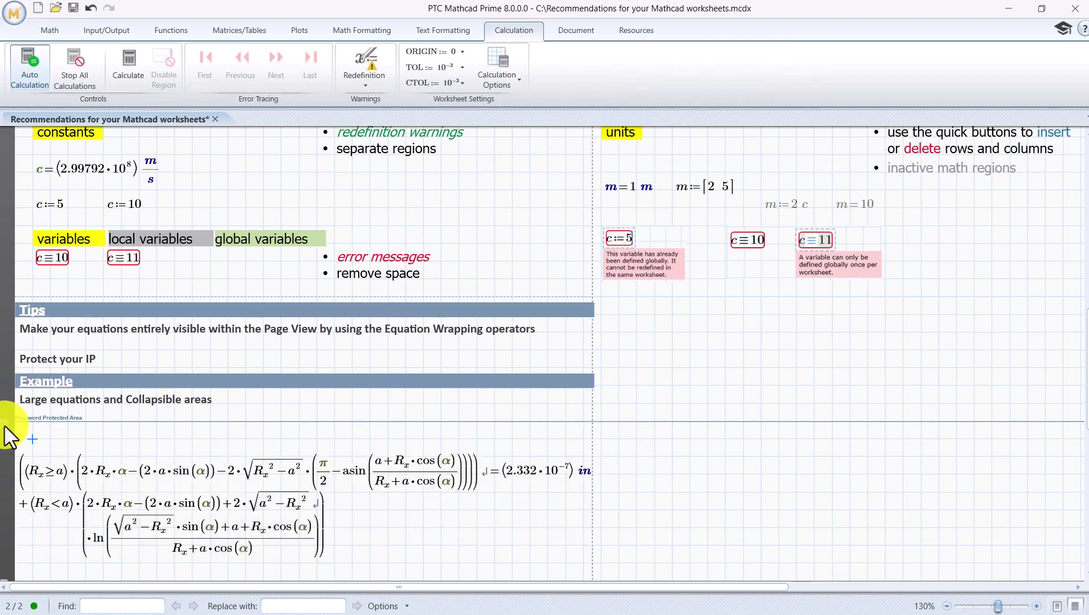
# Step: Unprotect the area by entering its password, then expand it to reveal the hidden definitions
pyautogui.rightClick(5, 426)
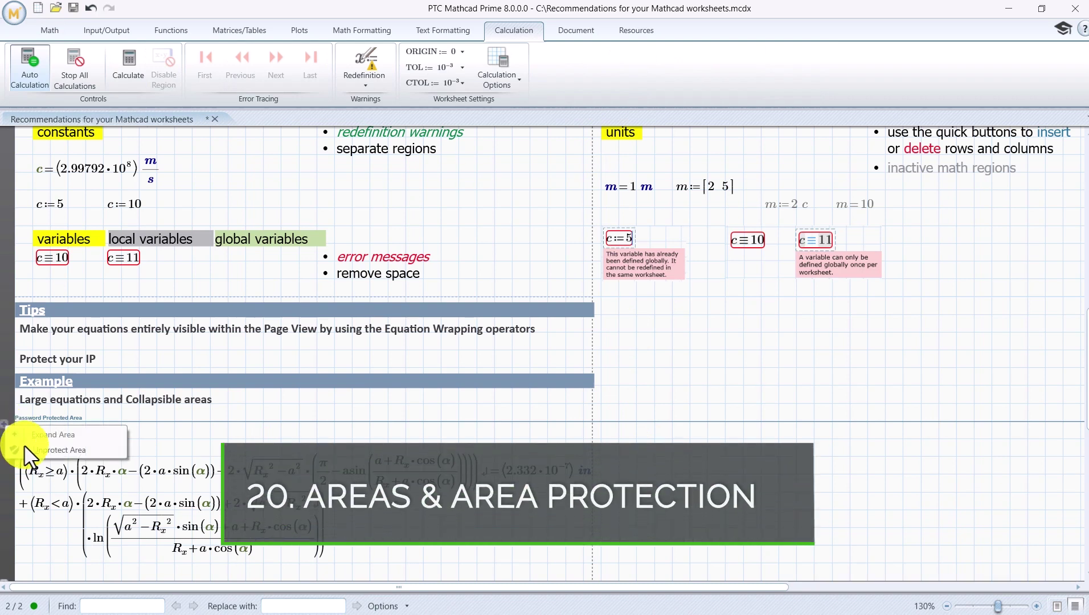
pyautogui.click(53, 450)
pyautogui.write('123')
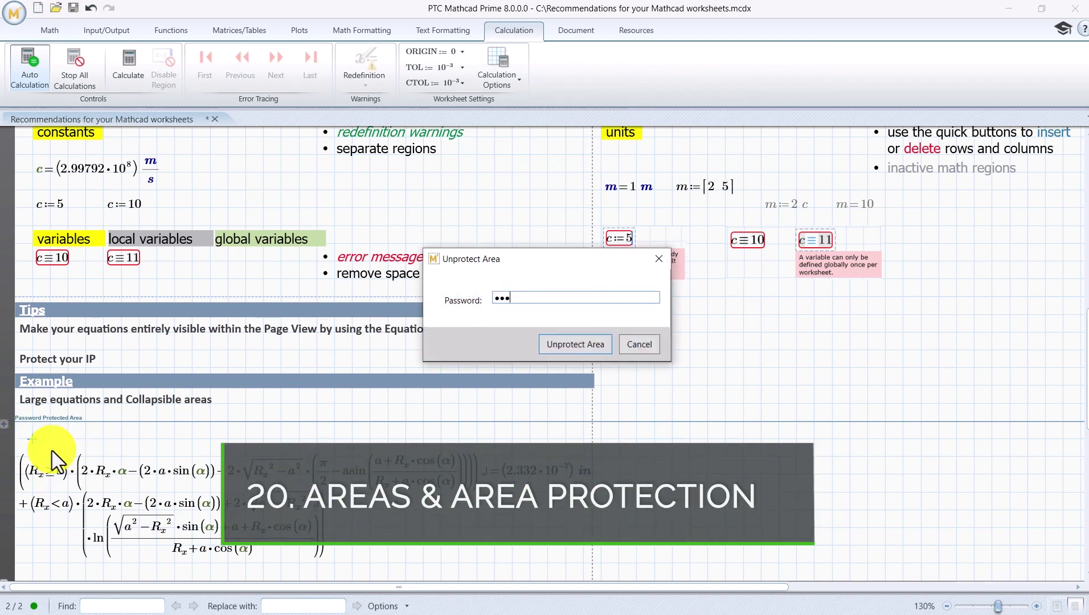
pyautogui.click(555, 345)
pyautogui.click(5, 425)
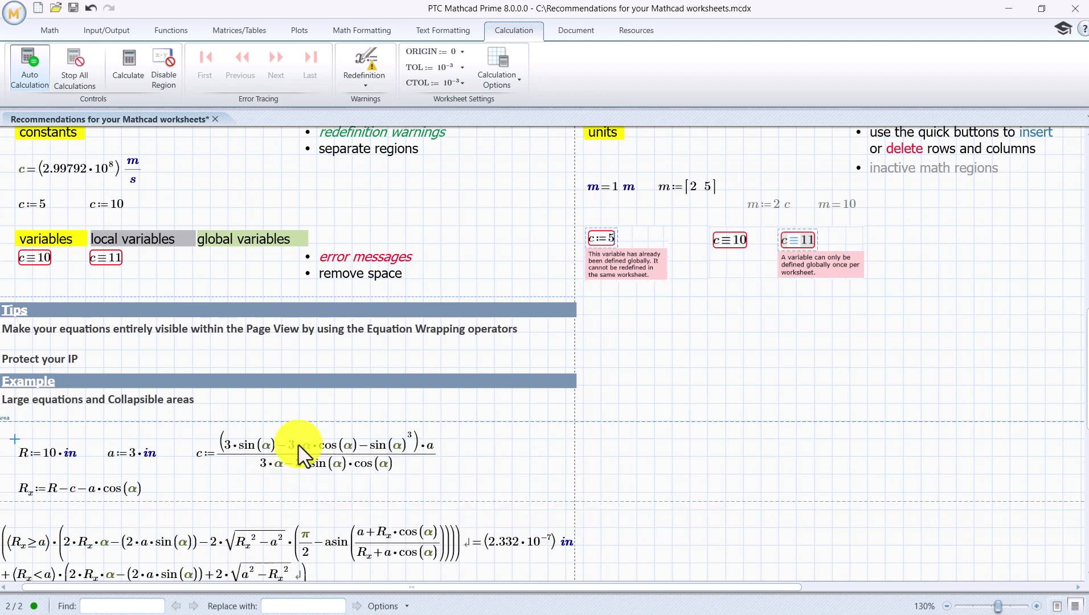
# Step: Collapse the area so only the long equation shows, and open Mathcad help with F1
pyautogui.rightClick(494, 461)
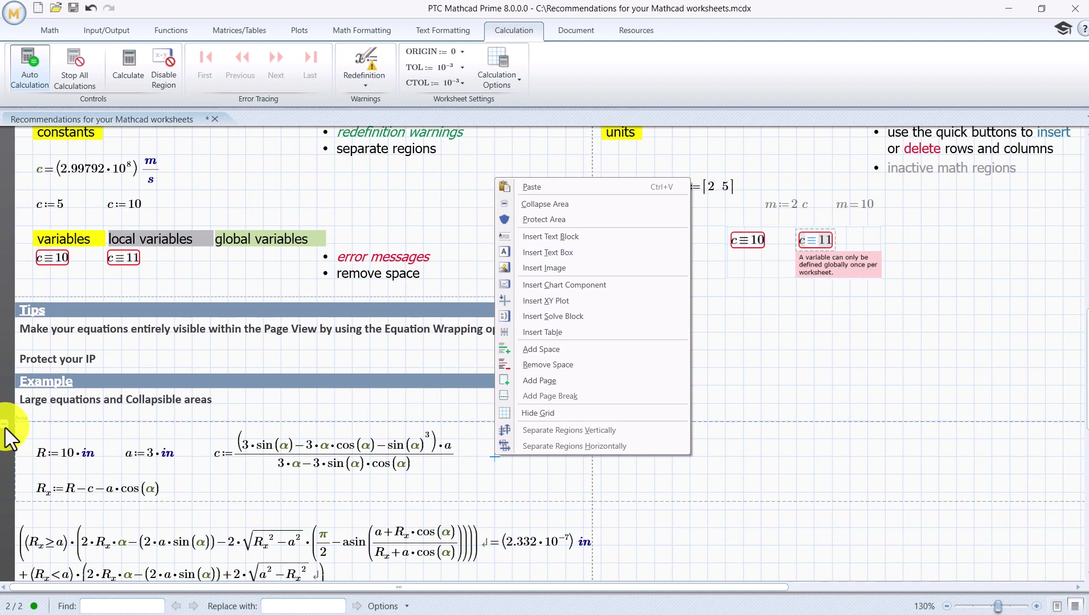
pyautogui.click(4, 426)
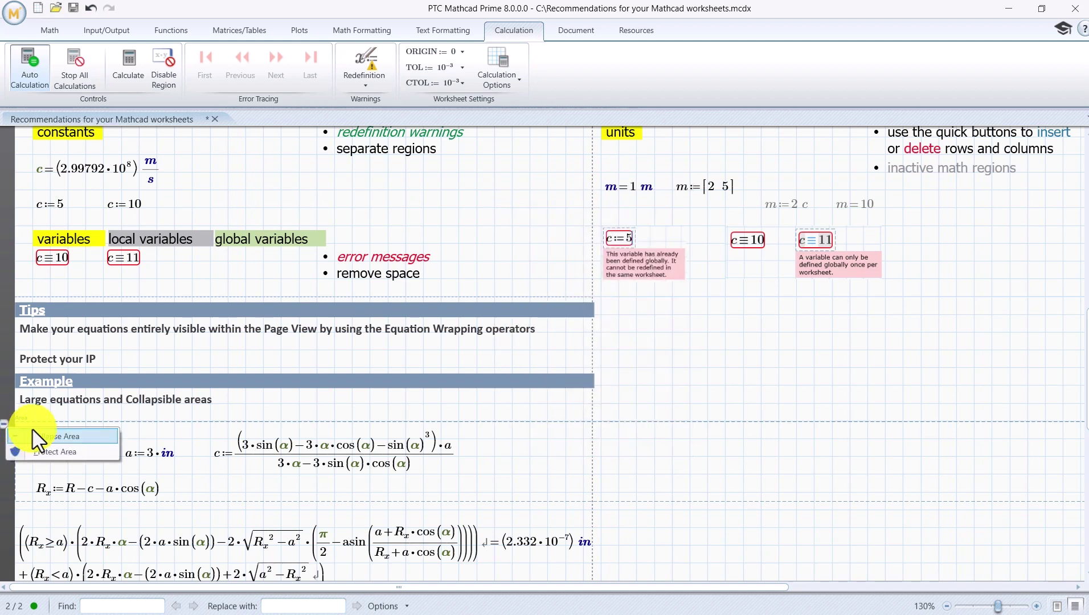
pyautogui.click(96, 444)
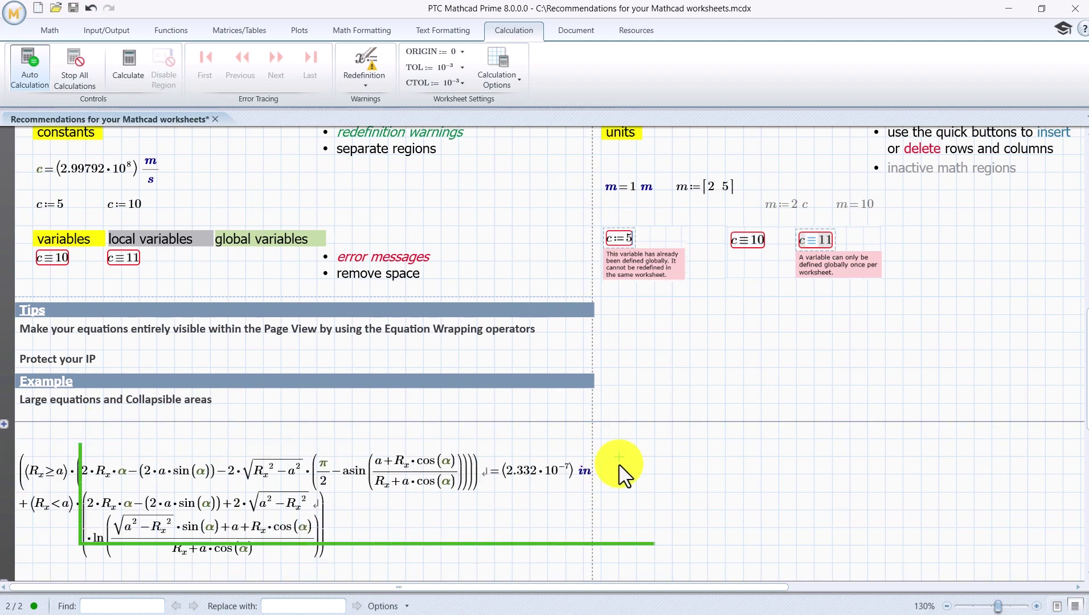
pyautogui.press('F1')
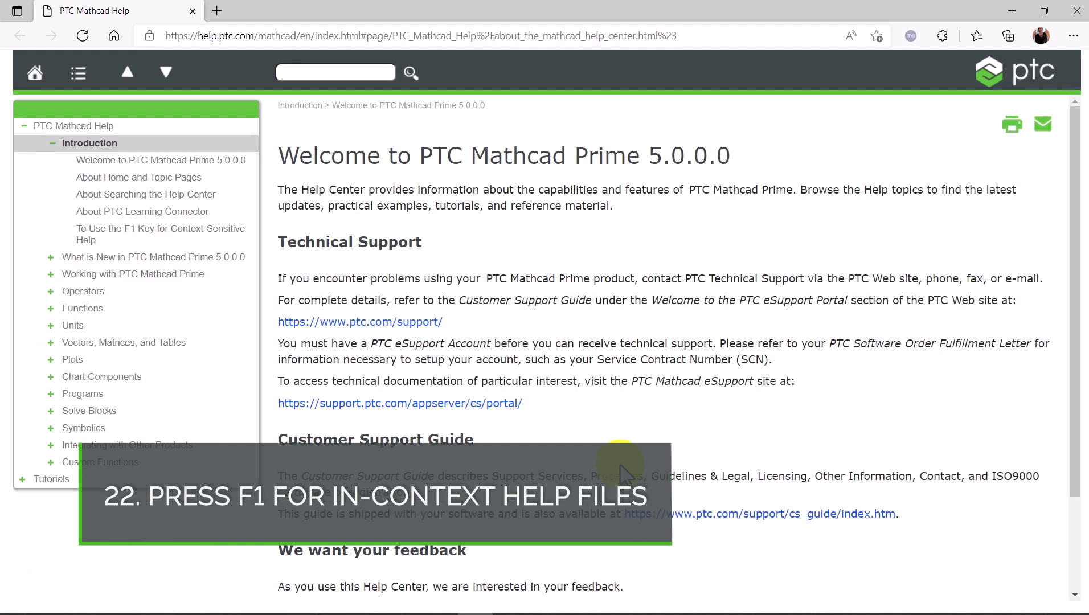
# Step: In the help contents, expand Working with PTC Mathcad Prime and open Areas > About Areas
pyautogui.click(53, 275)
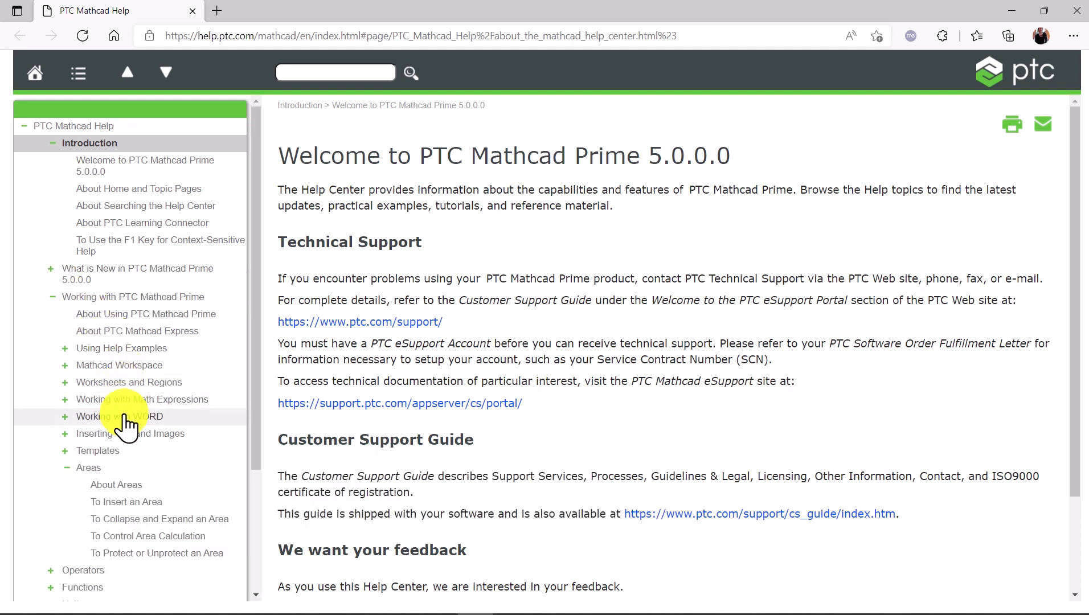
pyautogui.click(126, 486)
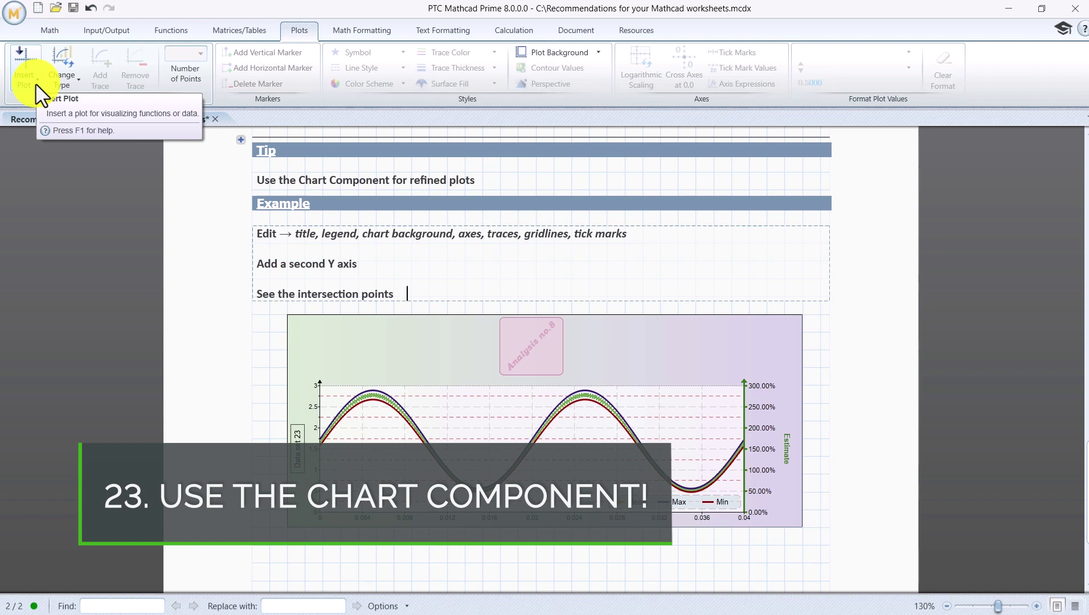
pyautogui.click(36, 86)
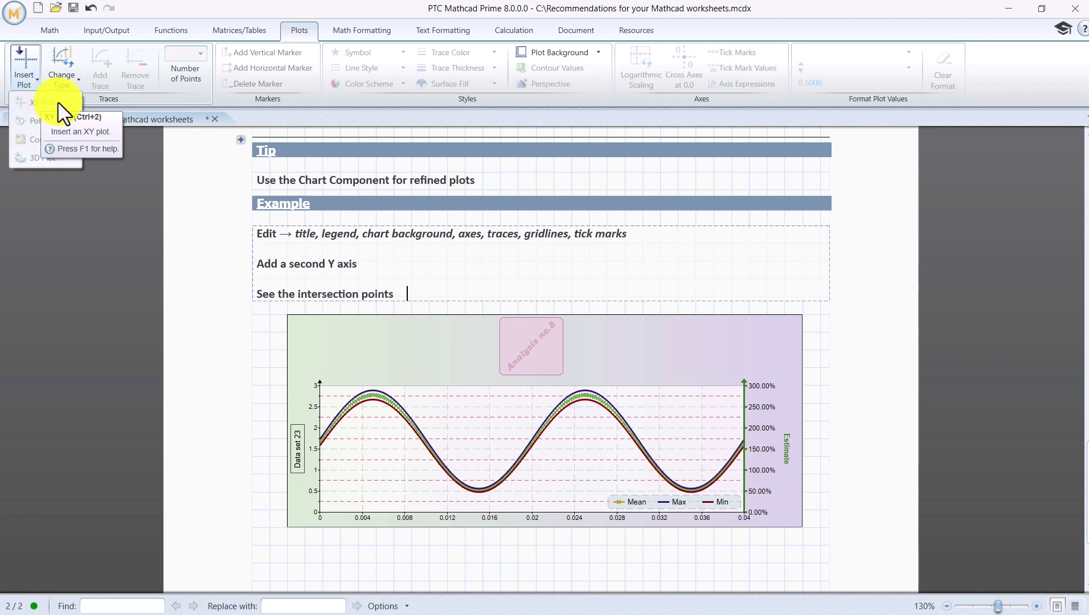
pyautogui.click(426, 294)
pyautogui.moveTo(426, 293); pyautogui.dragTo(260, 226)
pyautogui.click(615, 364)
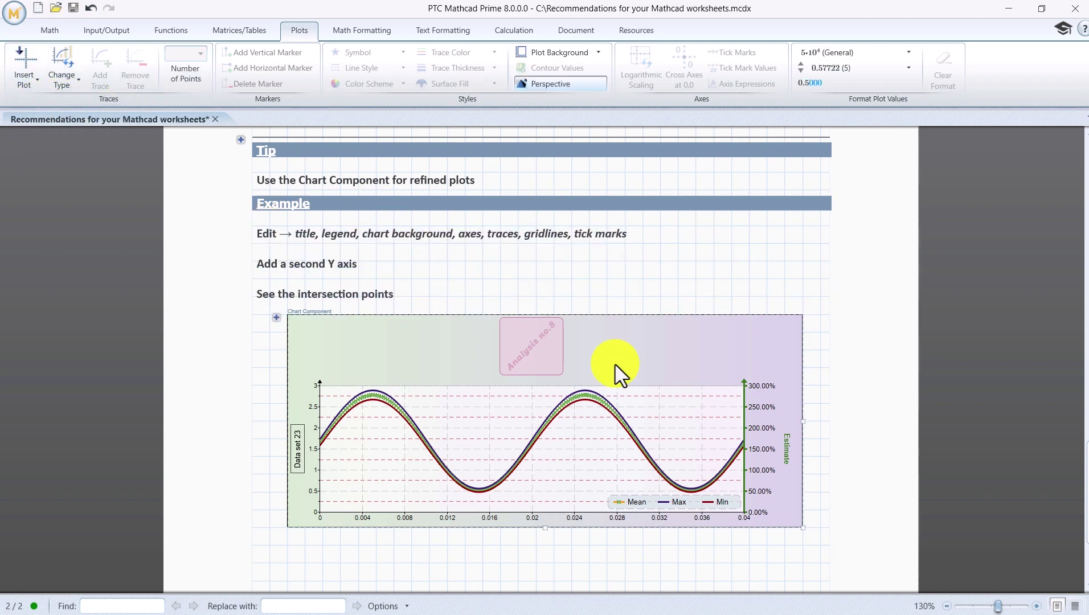
pyautogui.doubleClick(614, 365)
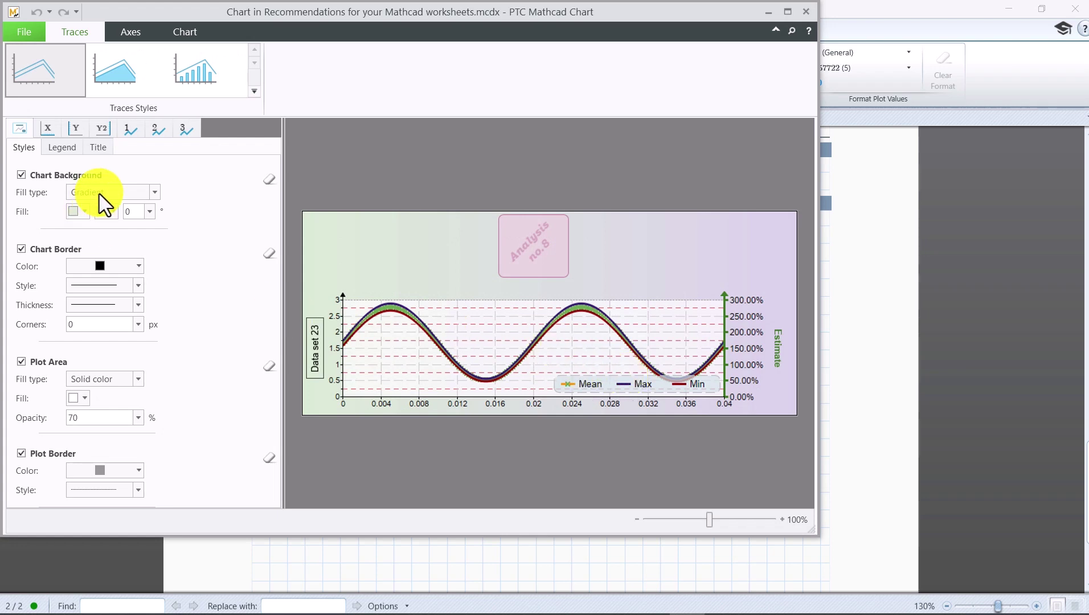
pyautogui.click(105, 150)
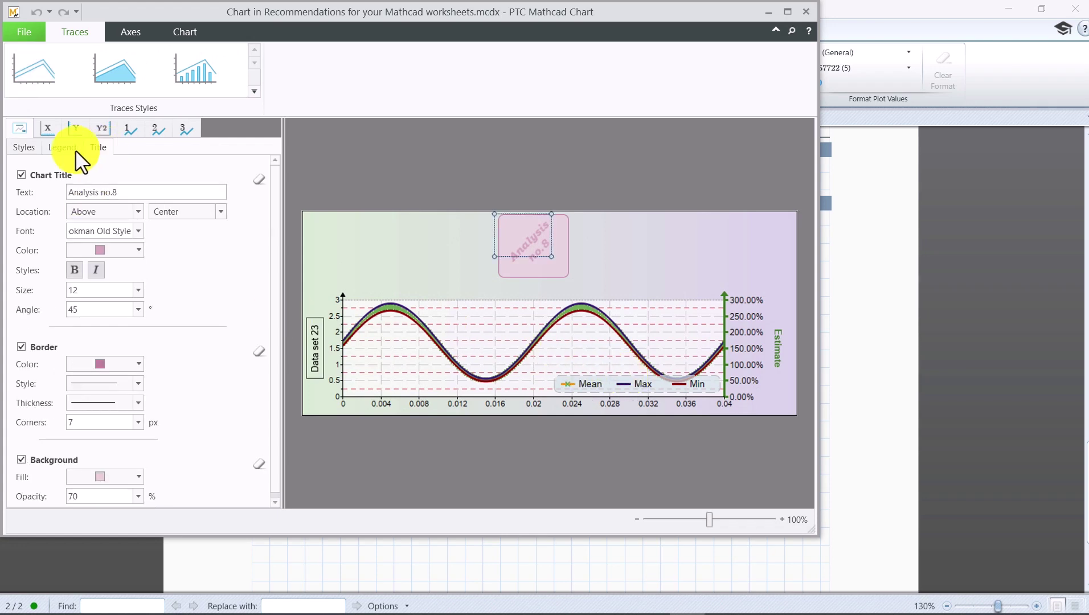
pyautogui.click(63, 147)
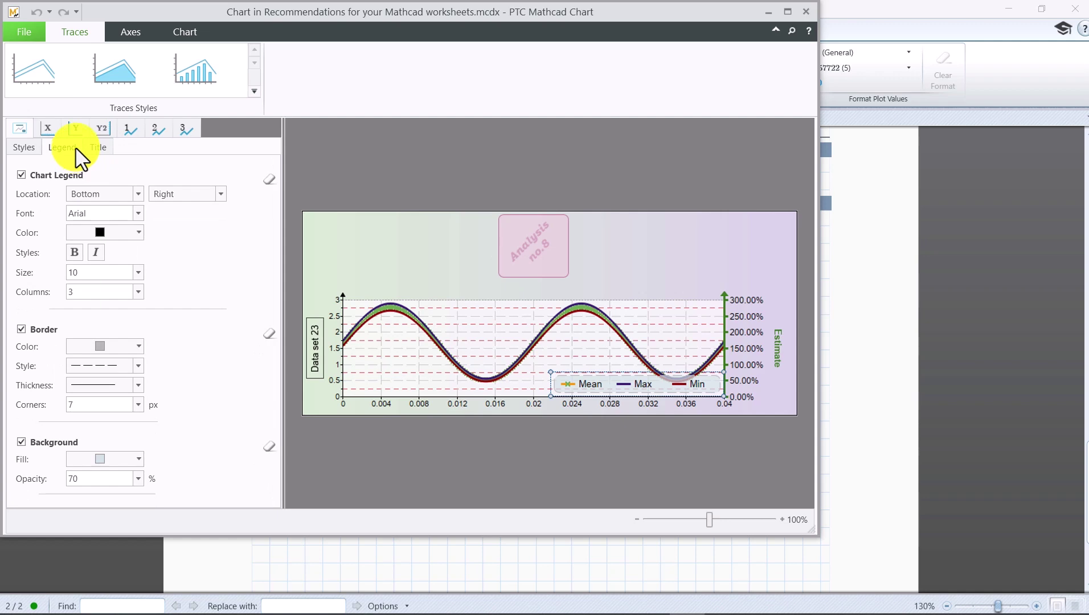
pyautogui.click(114, 38)
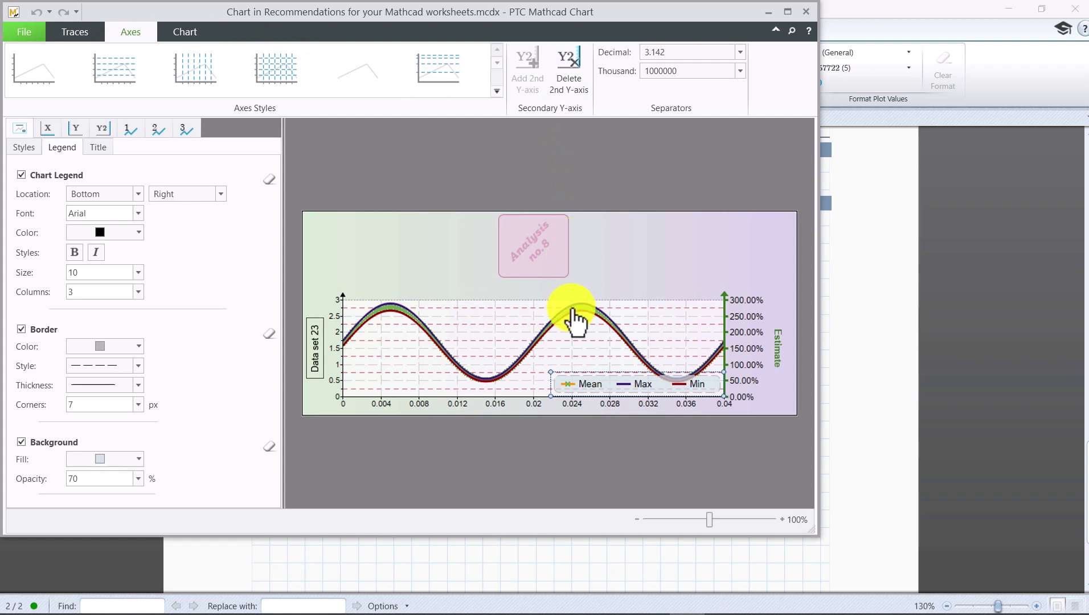
pyautogui.moveTo(572, 308)
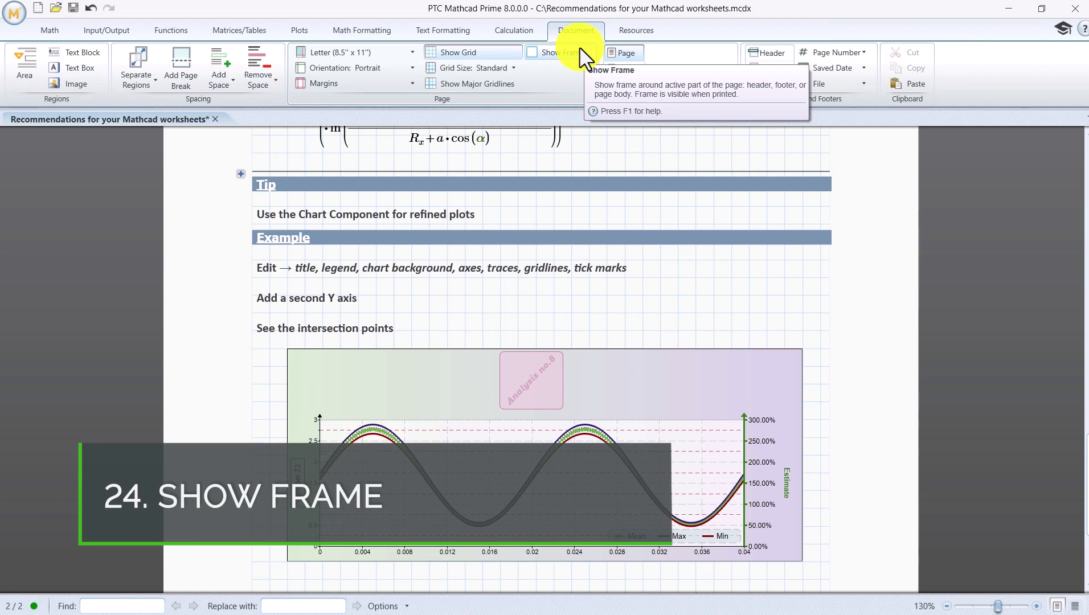
# Step: Turn on Show Frame and turn off Show Grid on the Document tab
pyautogui.click(582, 57)
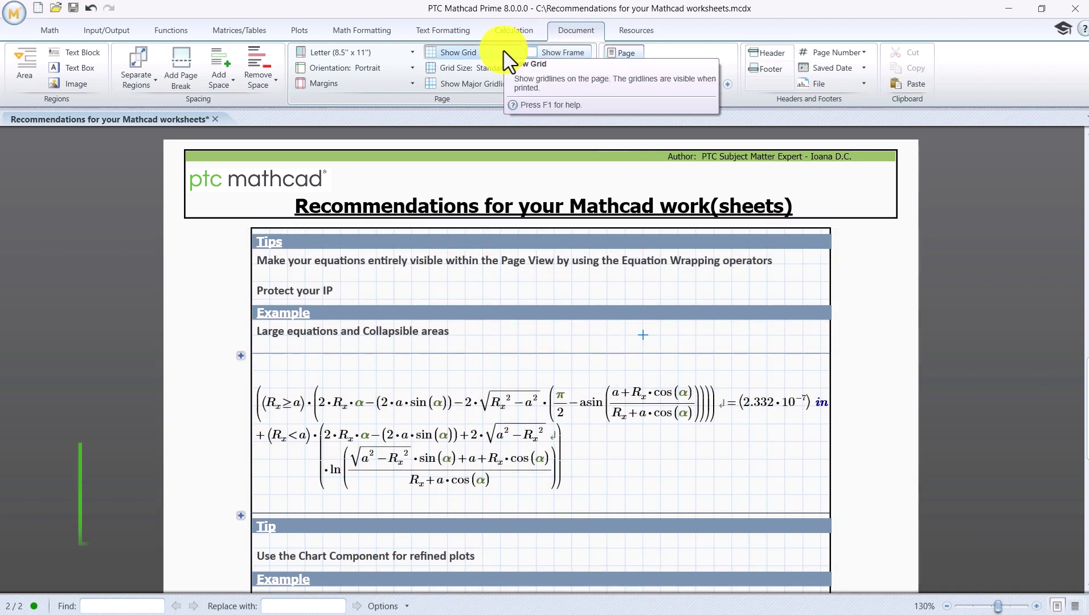
pyautogui.click(504, 51)
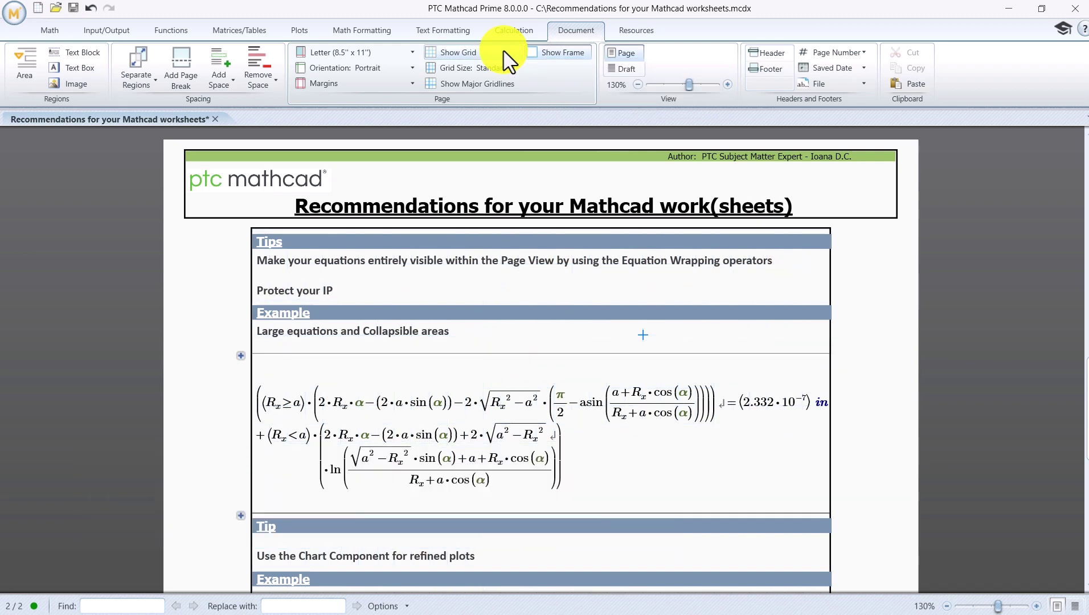
# Step: Bring up the Save As export formats, including PDF and XPS, from the Mathcad menu
pyautogui.click(14, 13)
pyautogui.moveTo(42, 133)
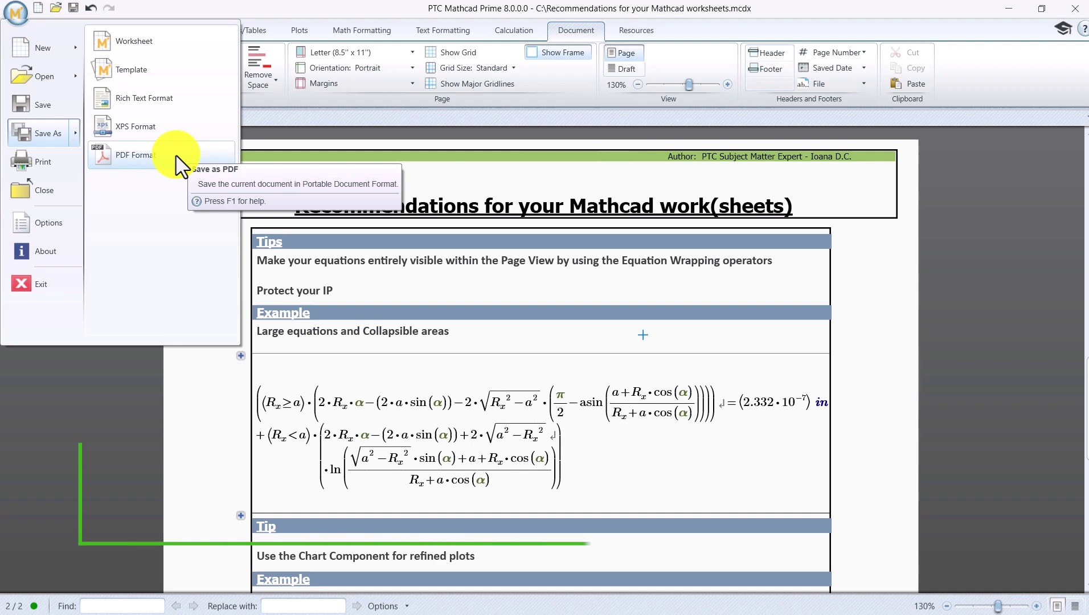